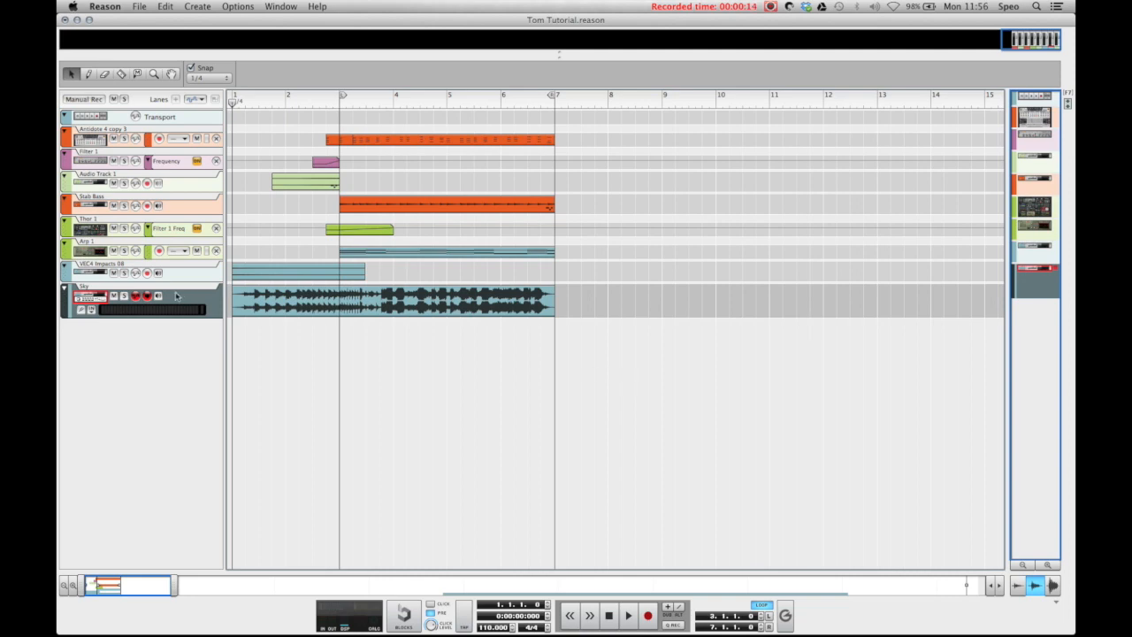
# Step: Solo the Sky track and listen to it from the start of the song
pyautogui.click(124, 295)
pyautogui.press('space')
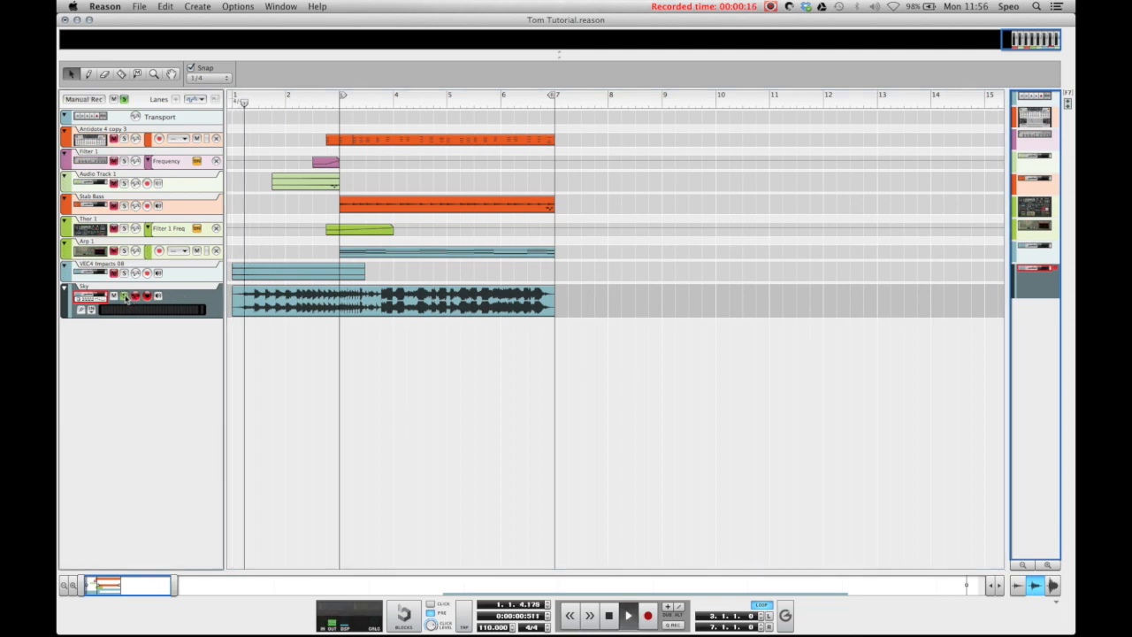
pyautogui.press('space')
# Step: Return the playhead to bar 1, unsolo the Sky track and mute it
pyautogui.click(239, 103)
pyautogui.click(124, 297)
pyautogui.click(114, 296)
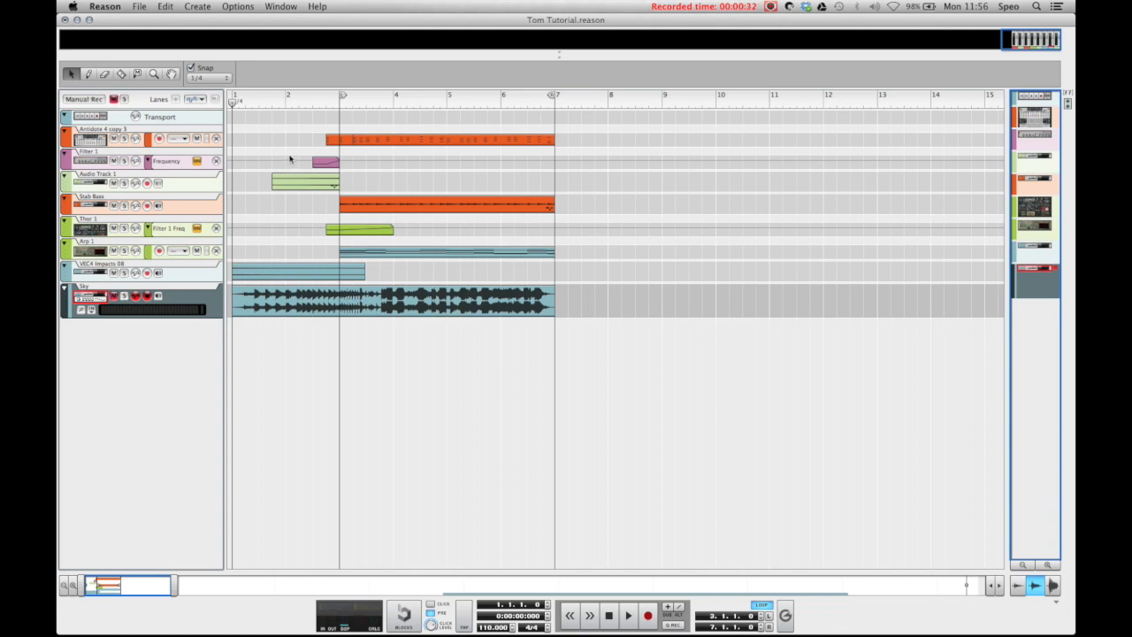
# Step: Play the arrangement from bar 2 to hear the build-up leading into bar 3 without the Sky track
pyautogui.click(285, 103)
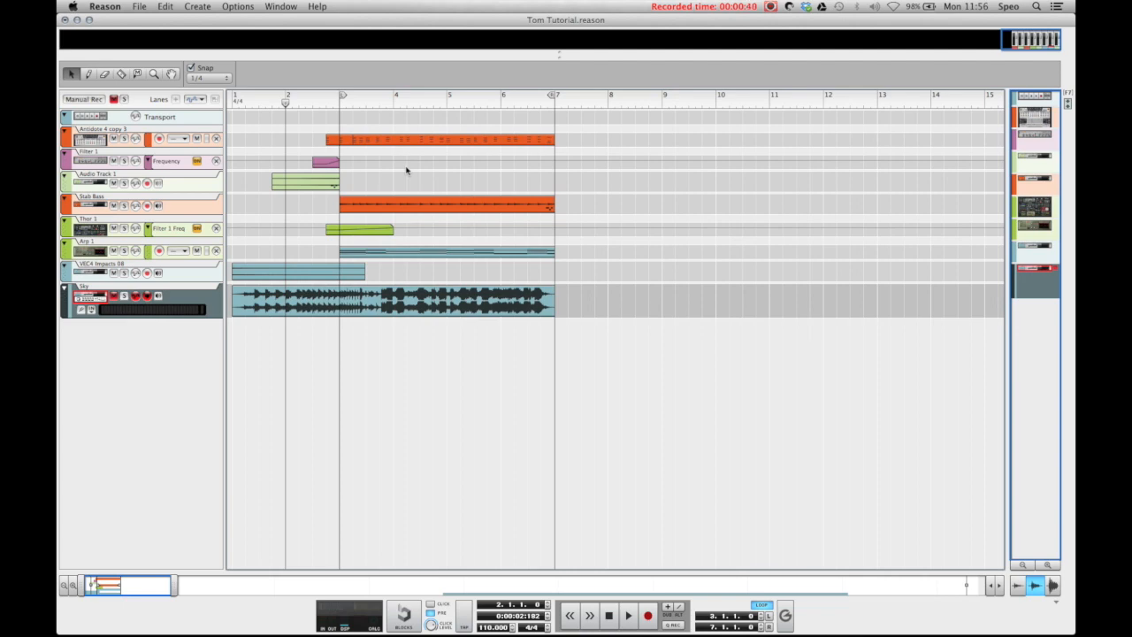
pyautogui.press('space')
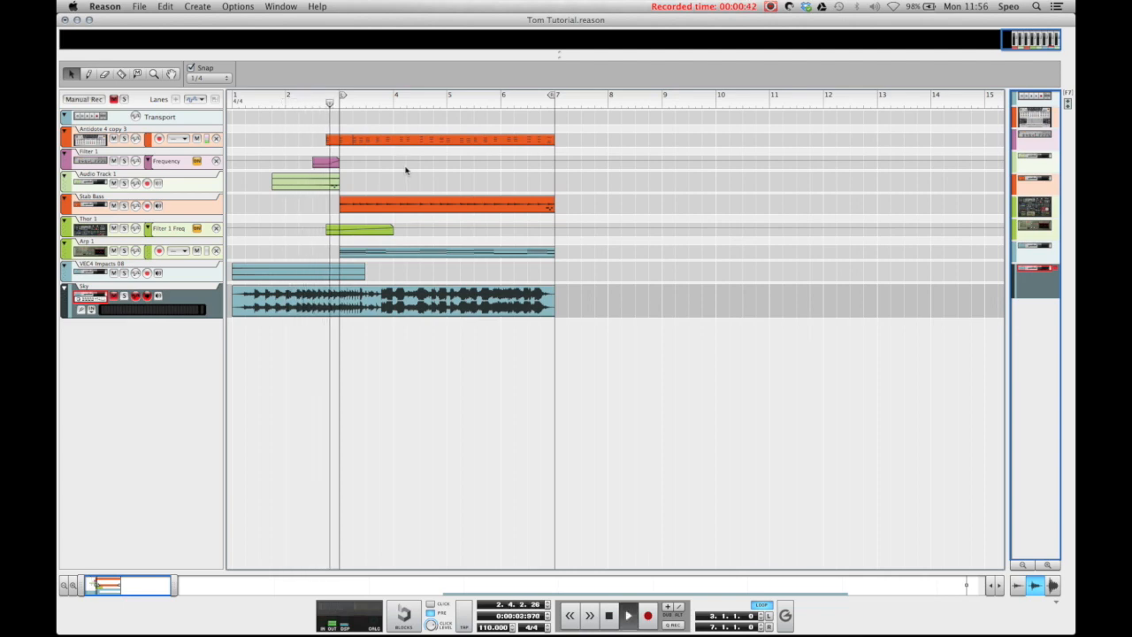
pyautogui.press('space')
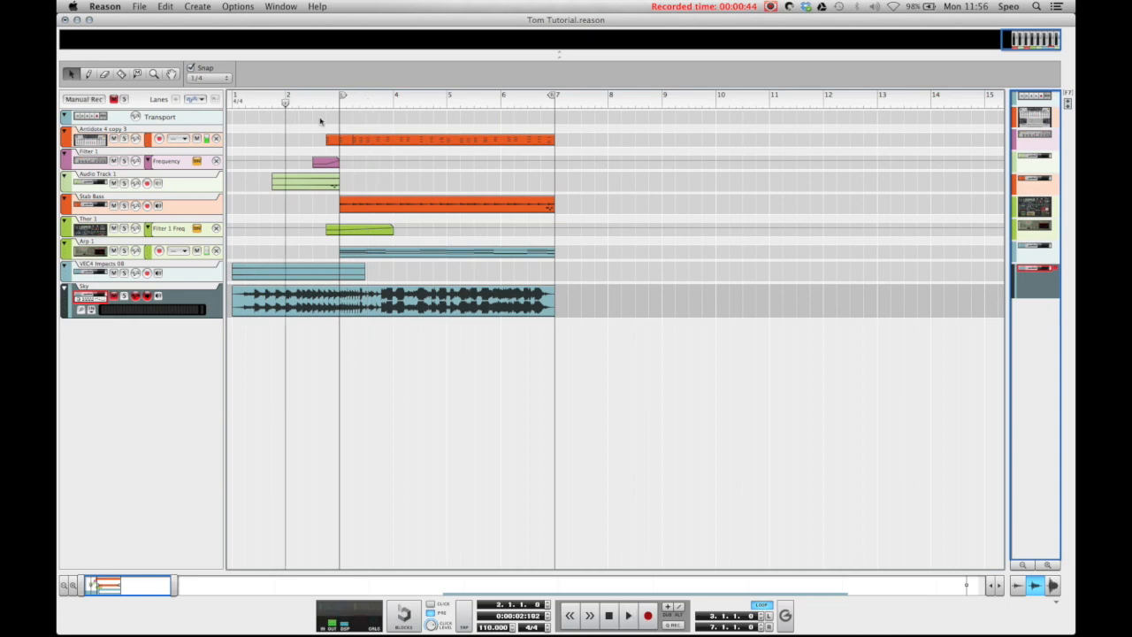
# Step: Switch to the rack and create a Kong Drum Designer below the True audio track
pyautogui.press('F6')
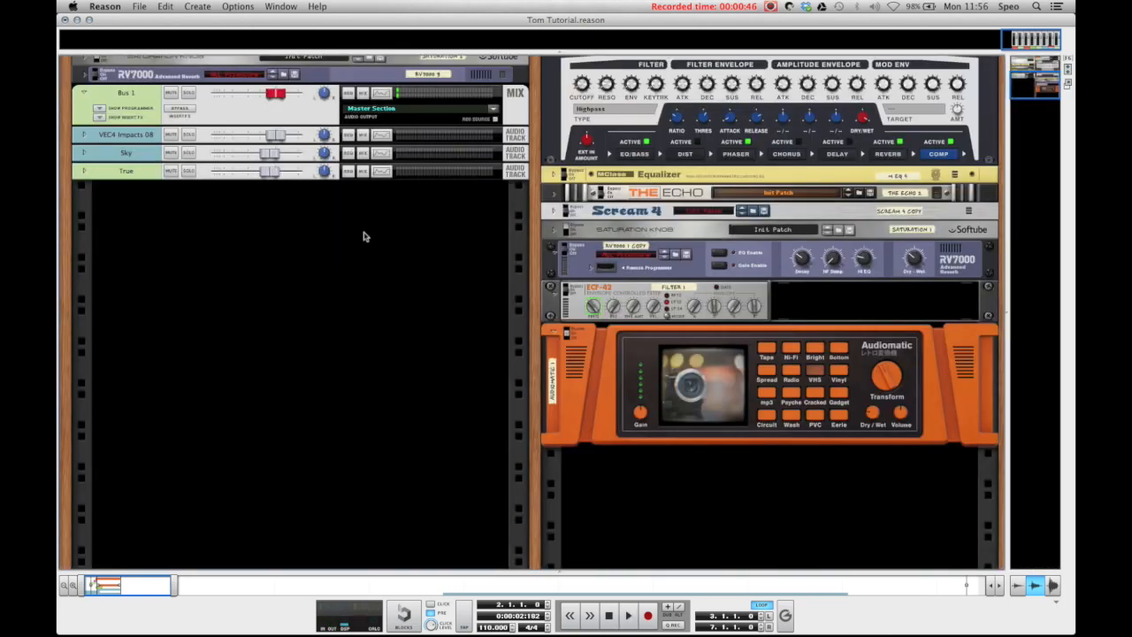
pyautogui.rightClick(319, 253)
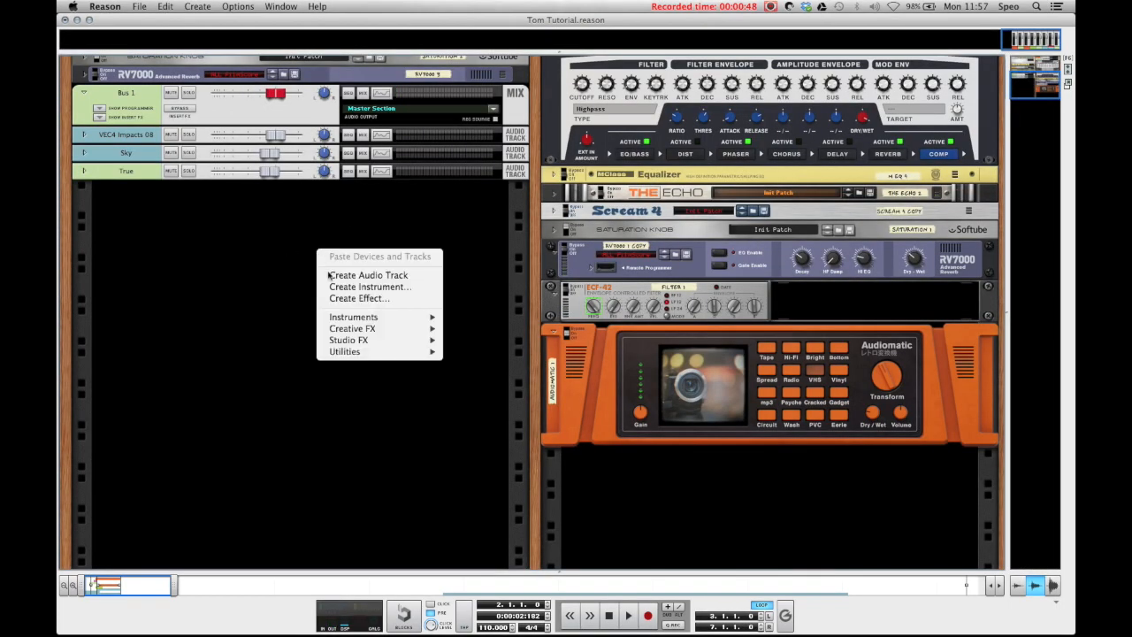
pyautogui.moveTo(367, 321)
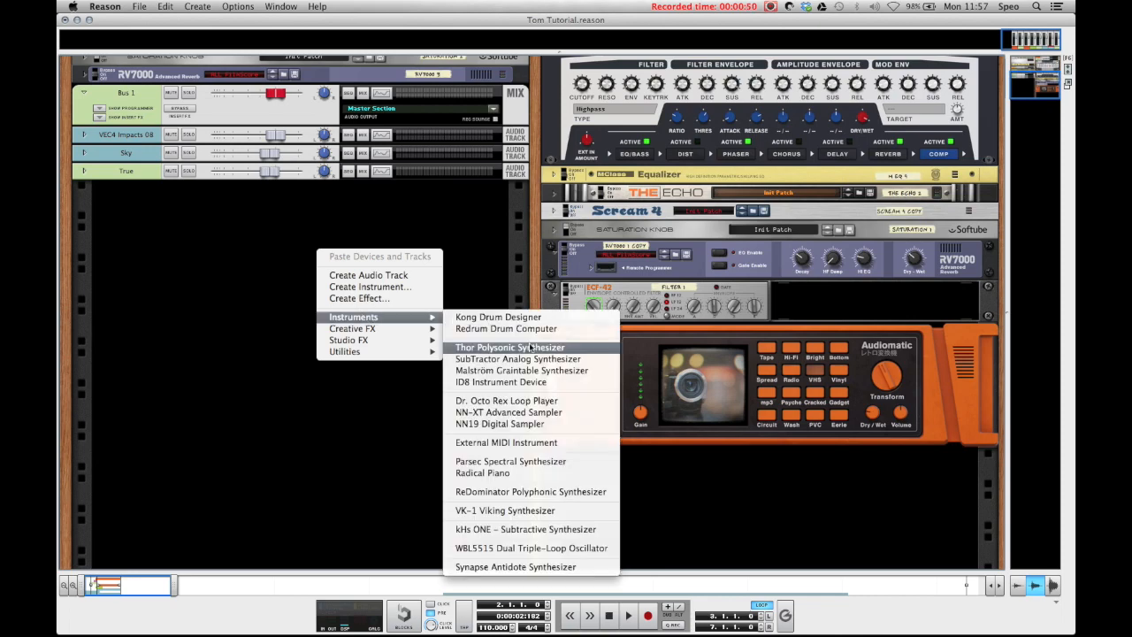
pyautogui.click(495, 317)
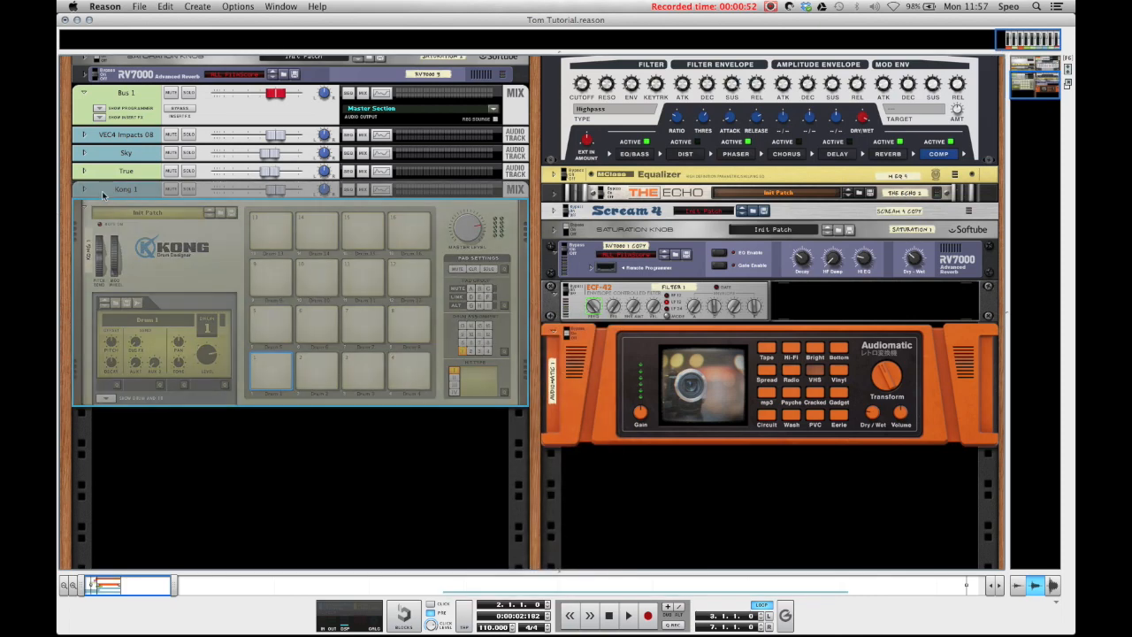
# Step: Assign an NN-Nano Sampler as the drum module for Kong's pad 13 and open its sample browser
pyautogui.click(272, 255)
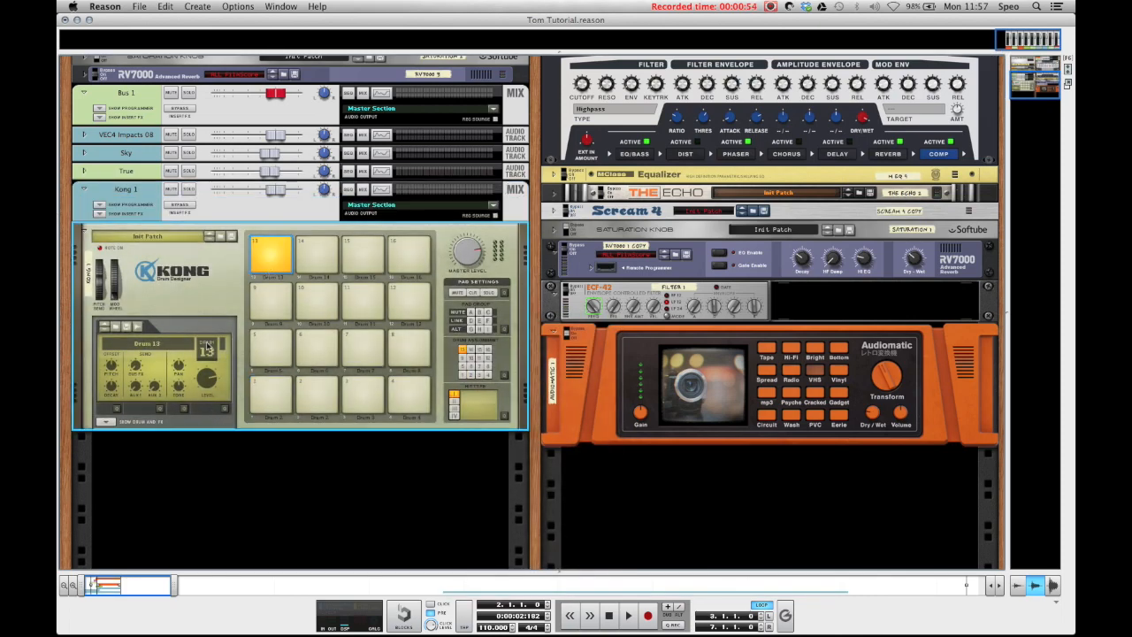
pyautogui.click(111, 422)
pyautogui.click(118, 421)
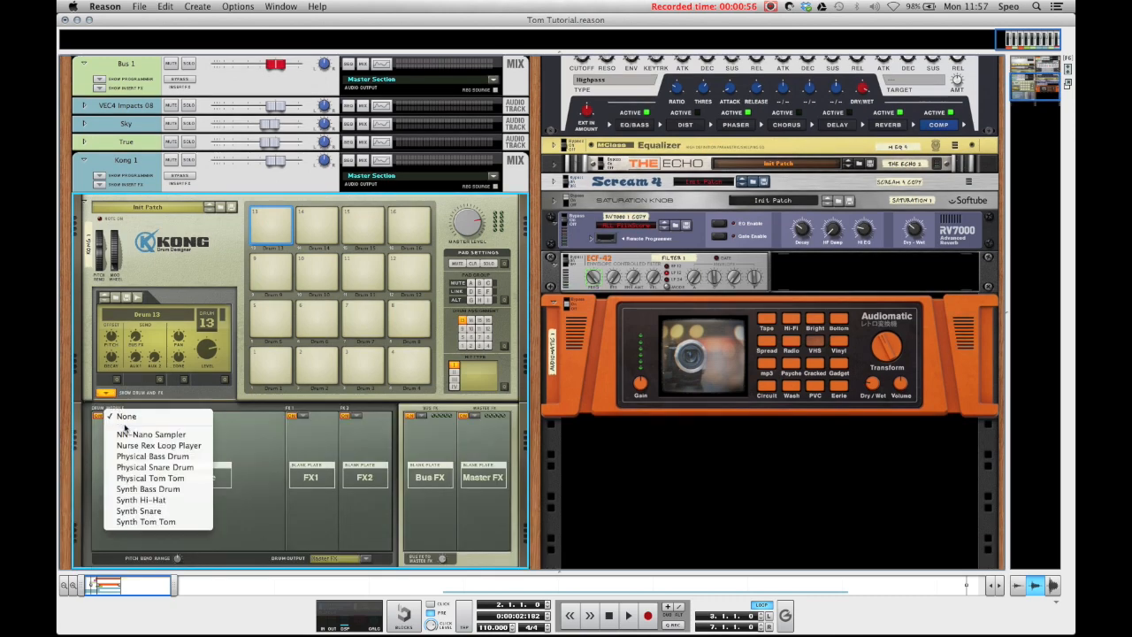
pyautogui.click(141, 433)
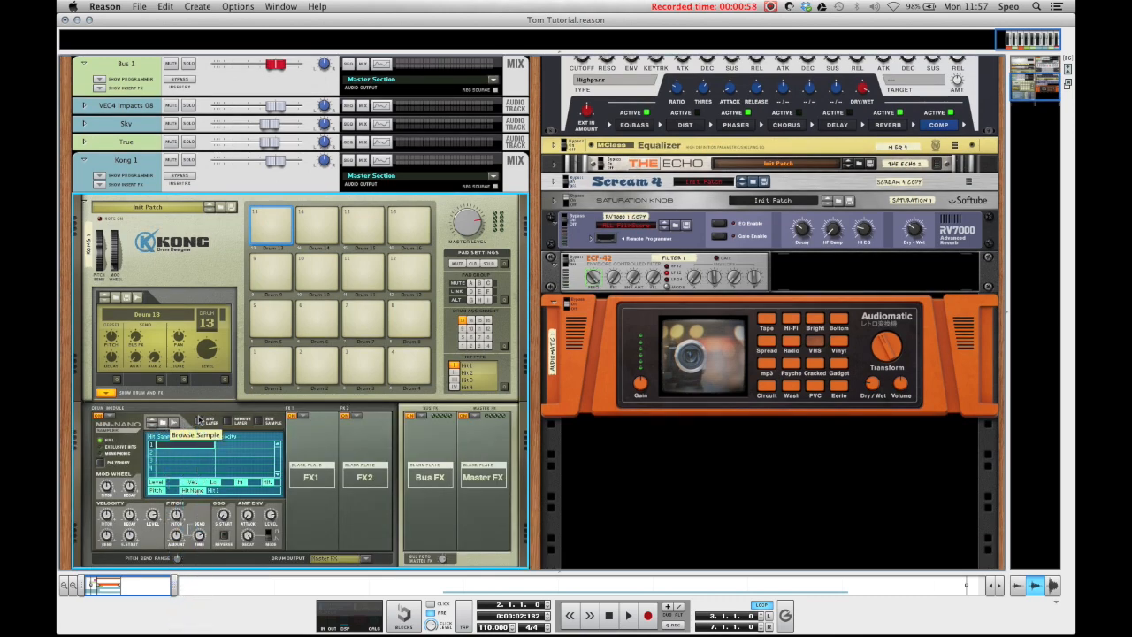
pyautogui.click(166, 424)
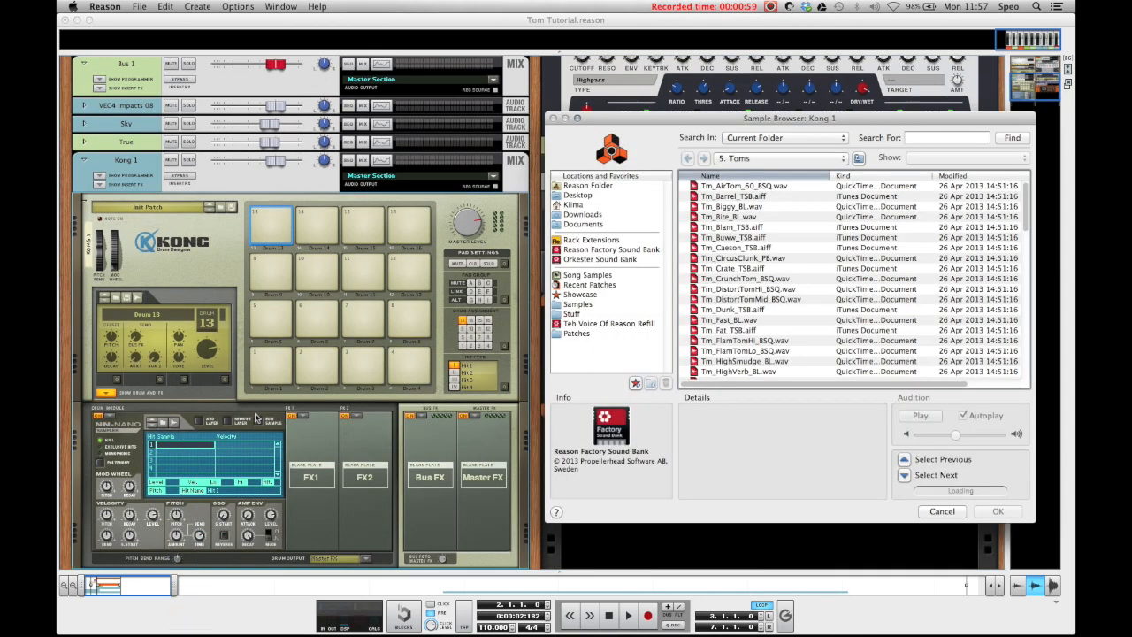
# Step: Audition TOM33.aif, TOM32.aif and TOM31.aif from the factory Redrum Drum Kits, in xclusive drums-sorted's 09_Toms folder
pyautogui.click(610, 250)
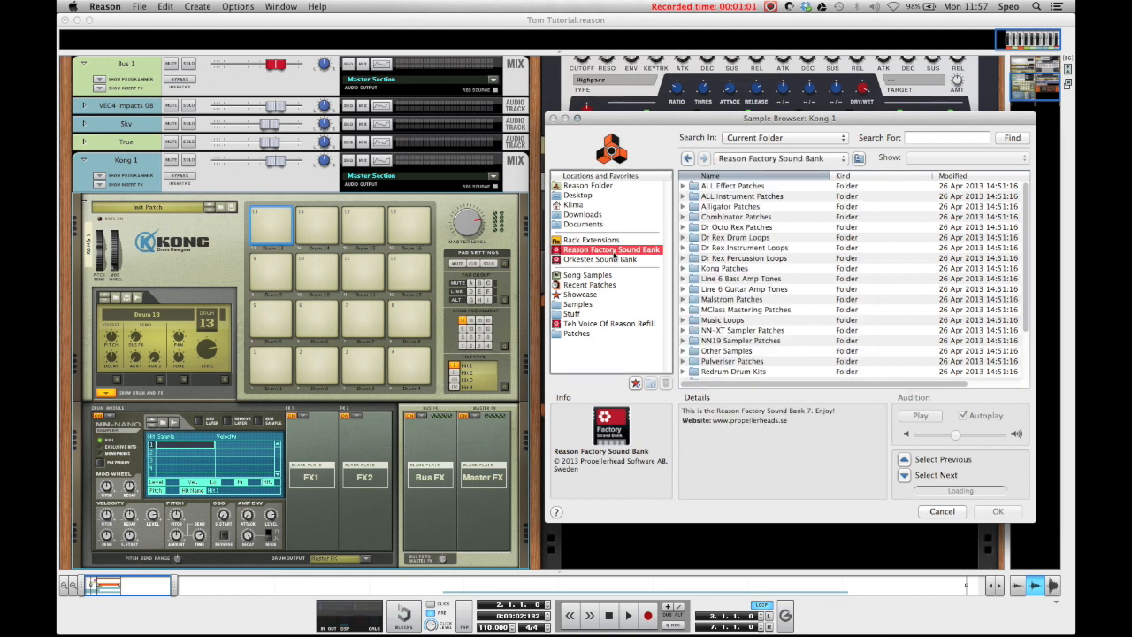
pyautogui.doubleClick(744, 372)
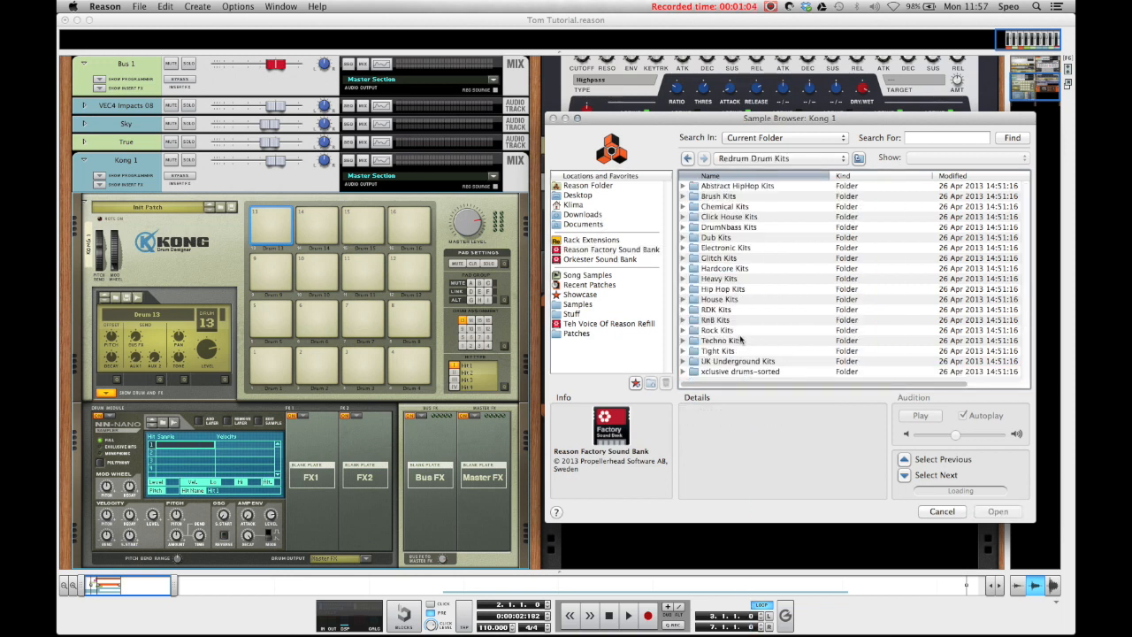
pyautogui.doubleClick(720, 372)
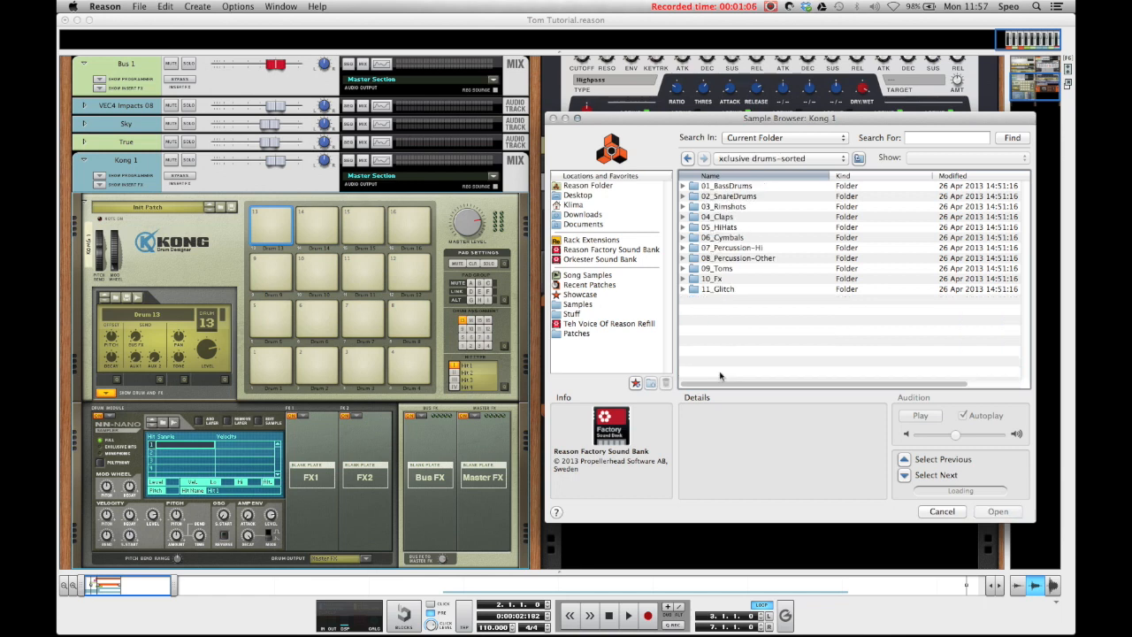
pyautogui.doubleClick(721, 269)
pyautogui.scroll(-5, 721, 265)
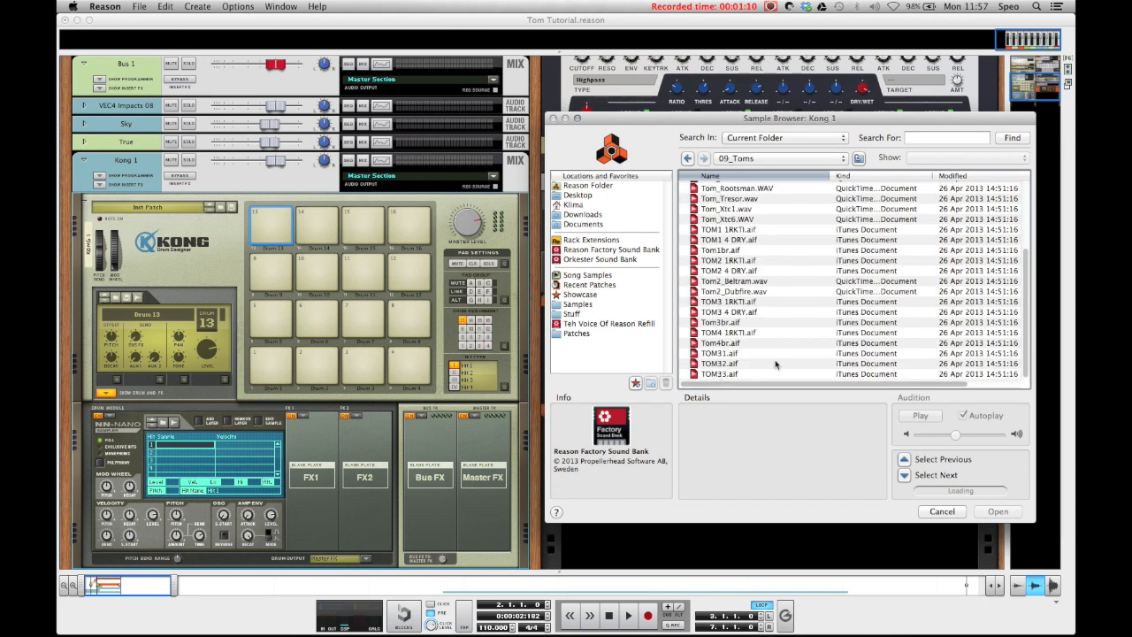
pyautogui.click(714, 375)
pyautogui.click(724, 363)
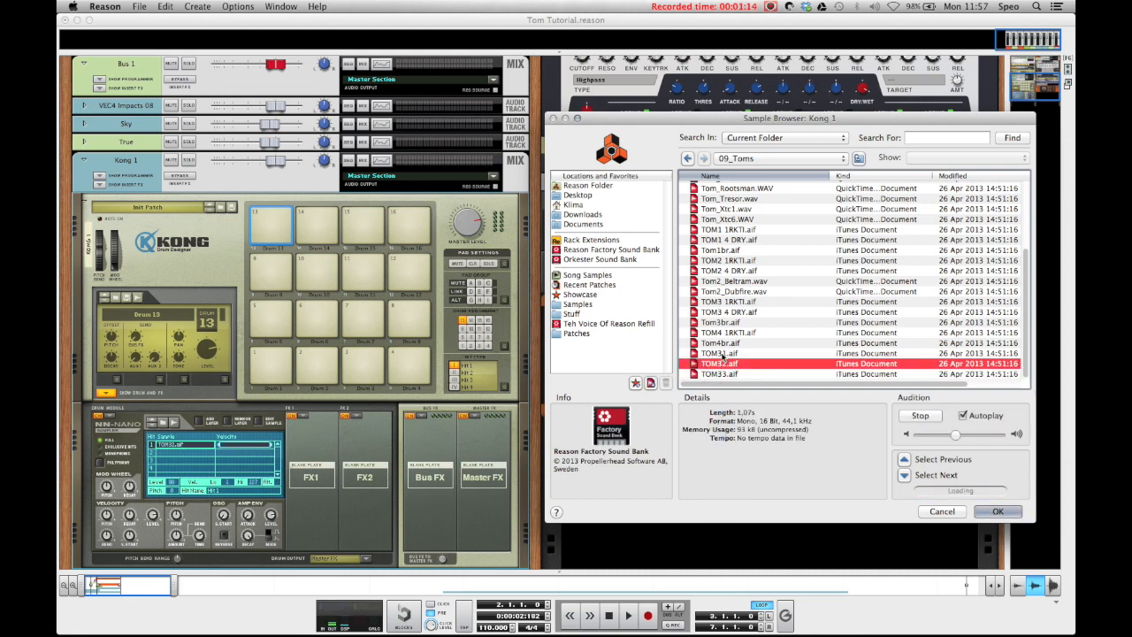
pyautogui.click(723, 353)
# Step: Load Tm_HighVerb_BL.wav into pad 13 from the S. Toms folder of the factory Kong Sounds & Samples
pyautogui.click(687, 158)
pyautogui.click(687, 158)
pyautogui.click(687, 159)
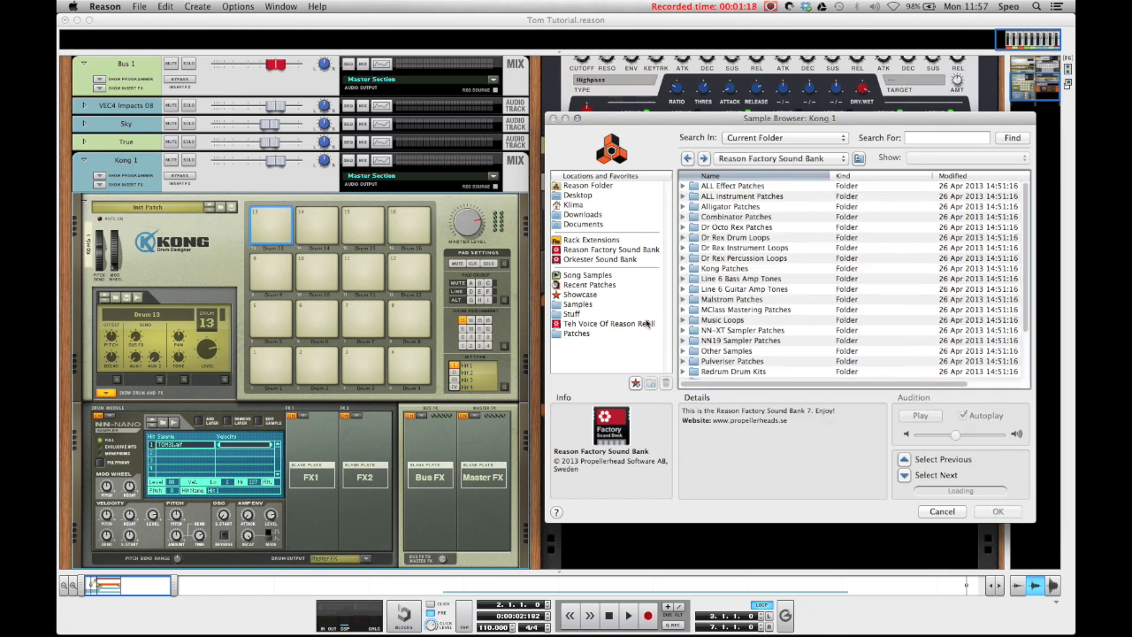
pyautogui.click(606, 252)
pyautogui.doubleClick(745, 271)
pyautogui.click(725, 208)
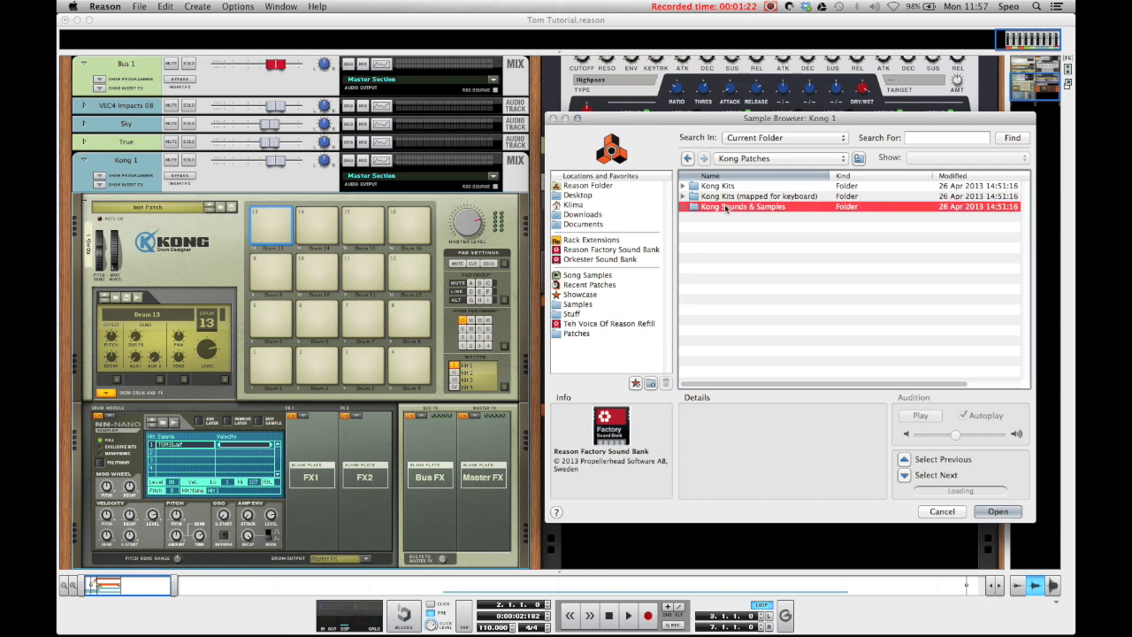
pyautogui.doubleClick(726, 208)
pyautogui.doubleClick(724, 228)
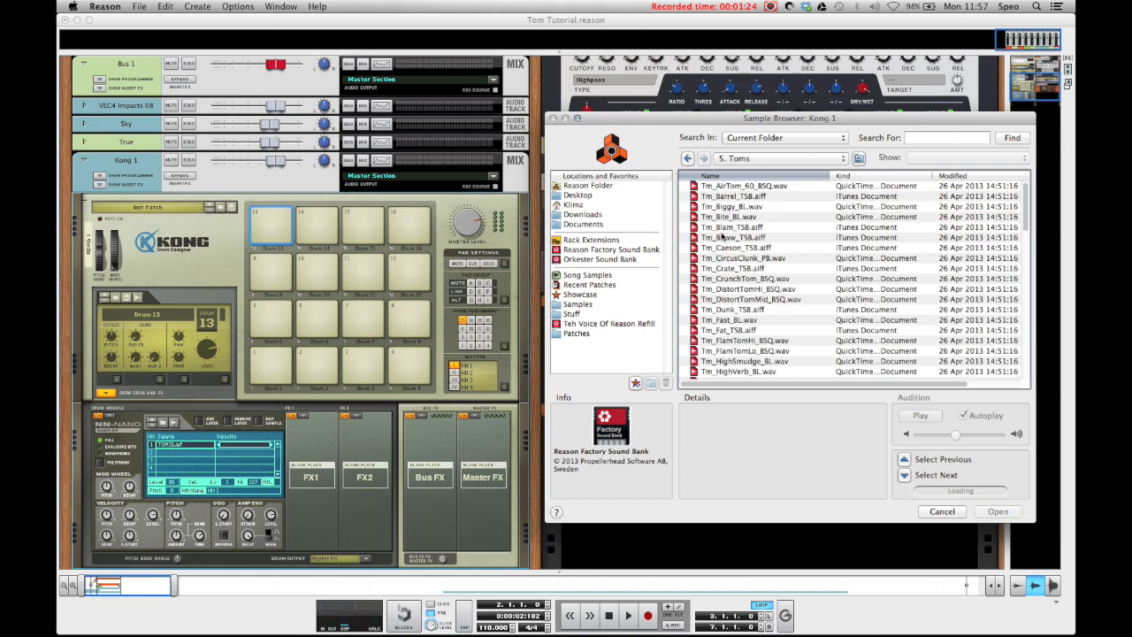
pyautogui.click(744, 372)
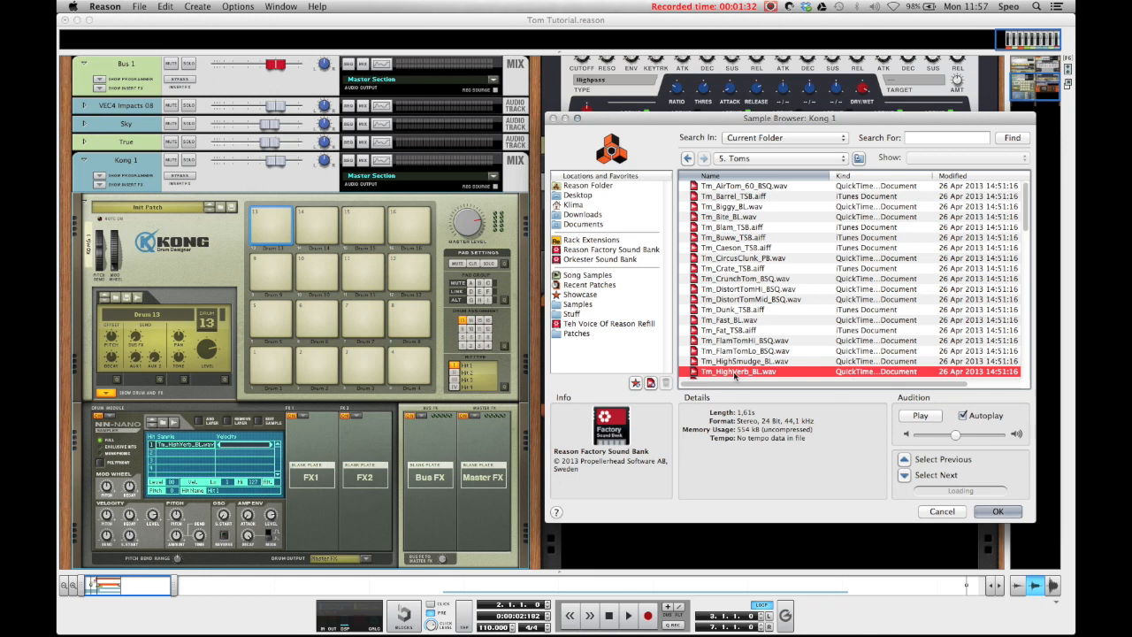
pyautogui.click(1012, 513)
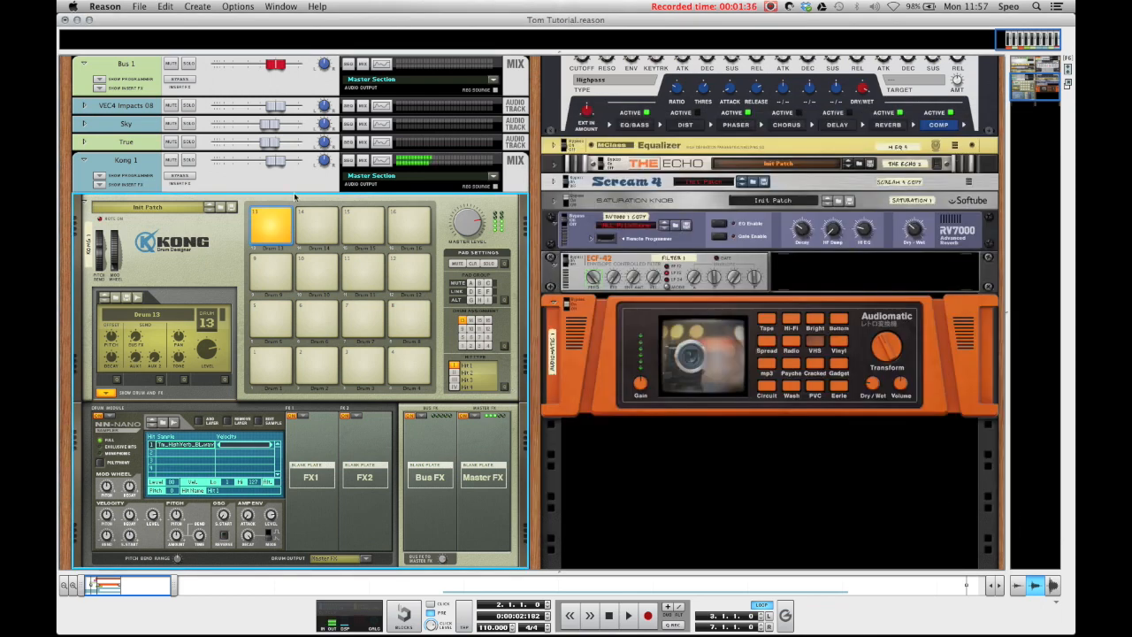
# Step: Assign an NN-Nano Sampler to pad 14 and load Tm1_RingSnare_hi_JS.wav from the S. Toms folder
pyautogui.click(316, 226)
pyautogui.click(111, 418)
pyautogui.click(132, 434)
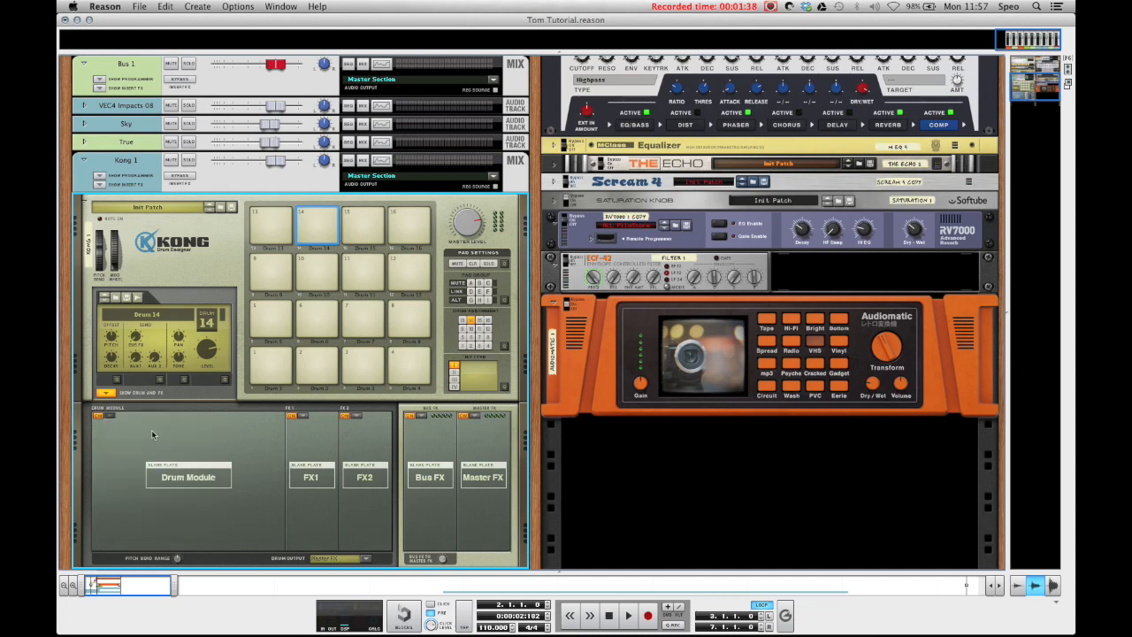
pyautogui.scroll(-15, 794, 327)
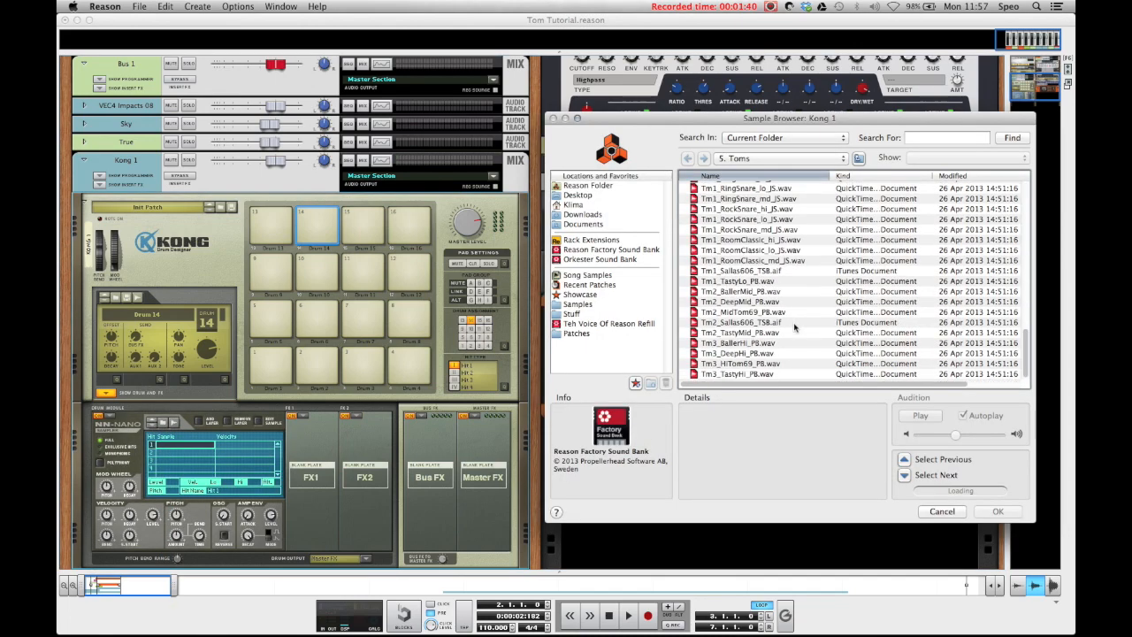
pyautogui.scroll(3, 794, 327)
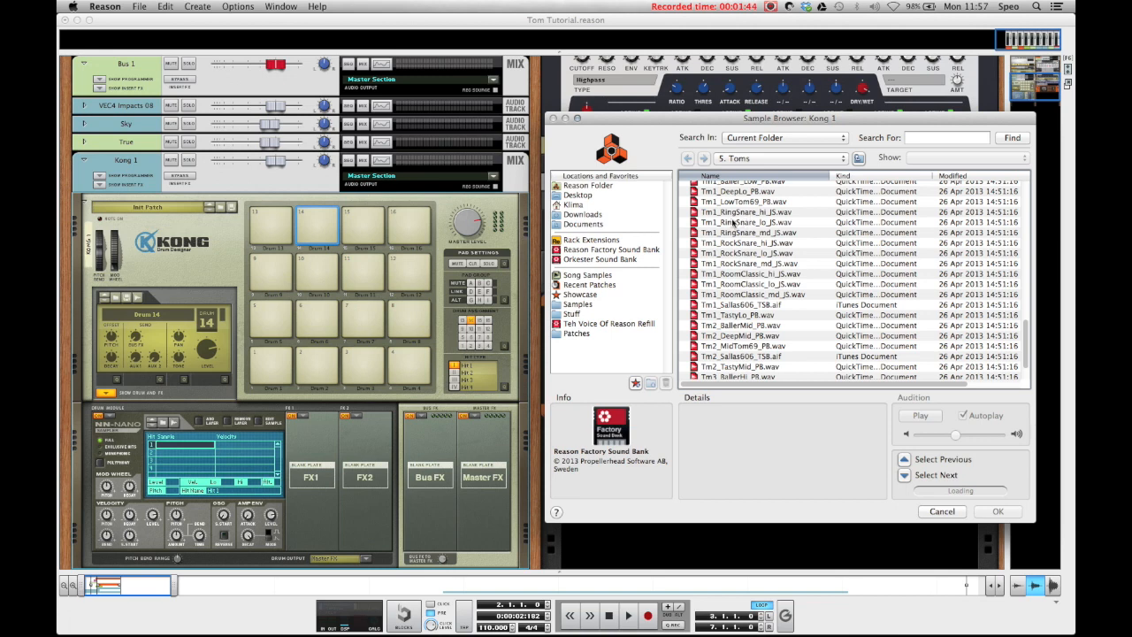
pyautogui.scroll(-3, 733, 223)
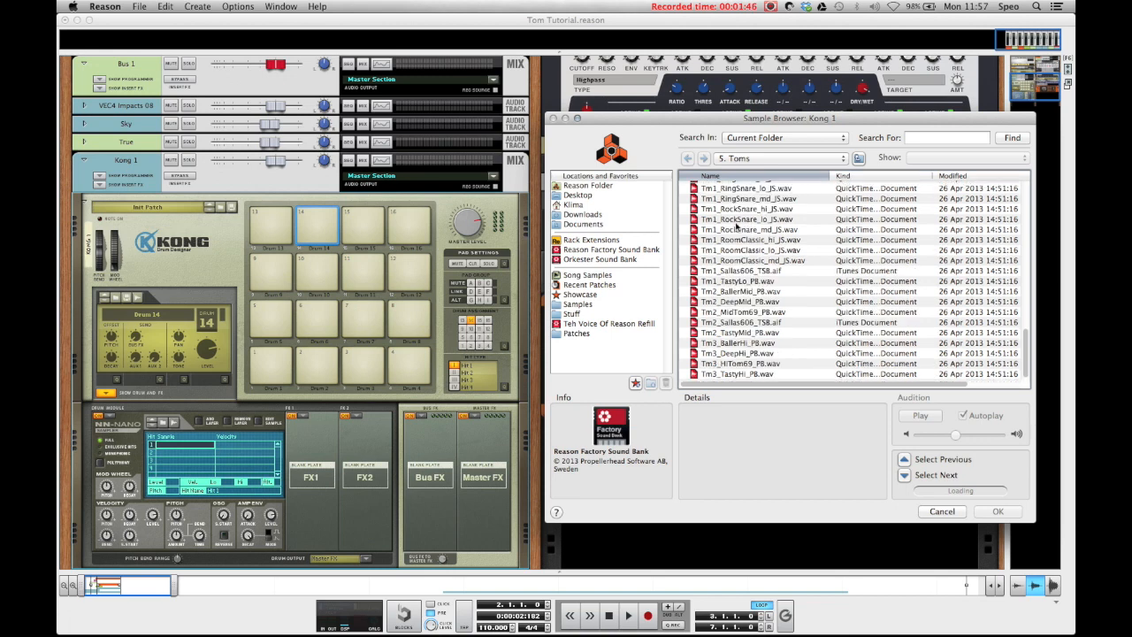
pyautogui.scroll(1, 752, 240)
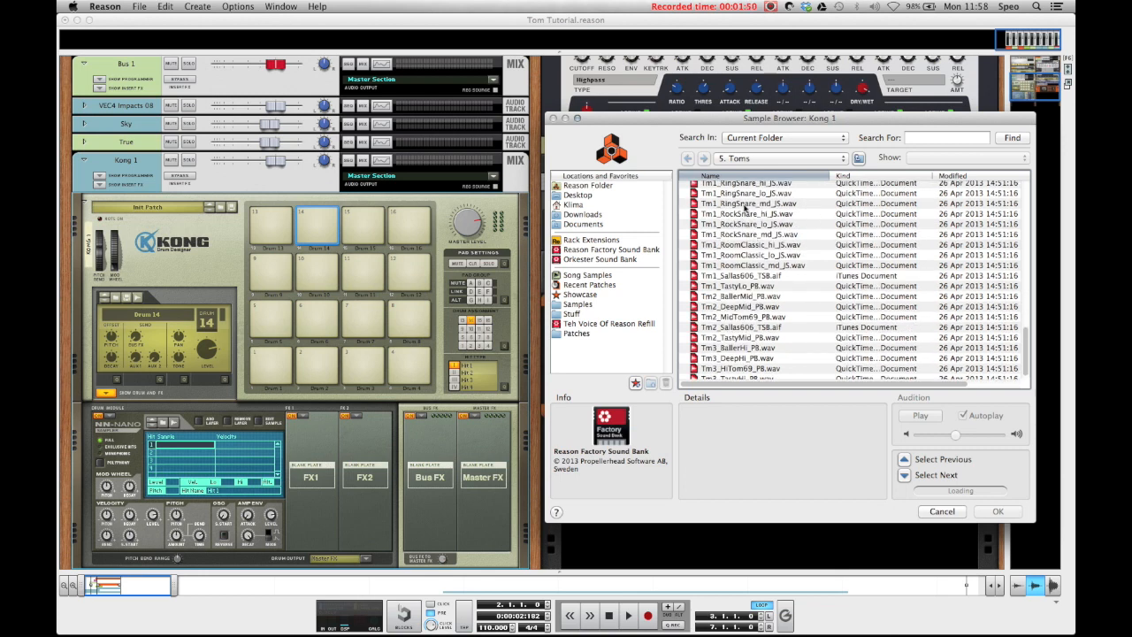
pyautogui.scroll(1, 746, 209)
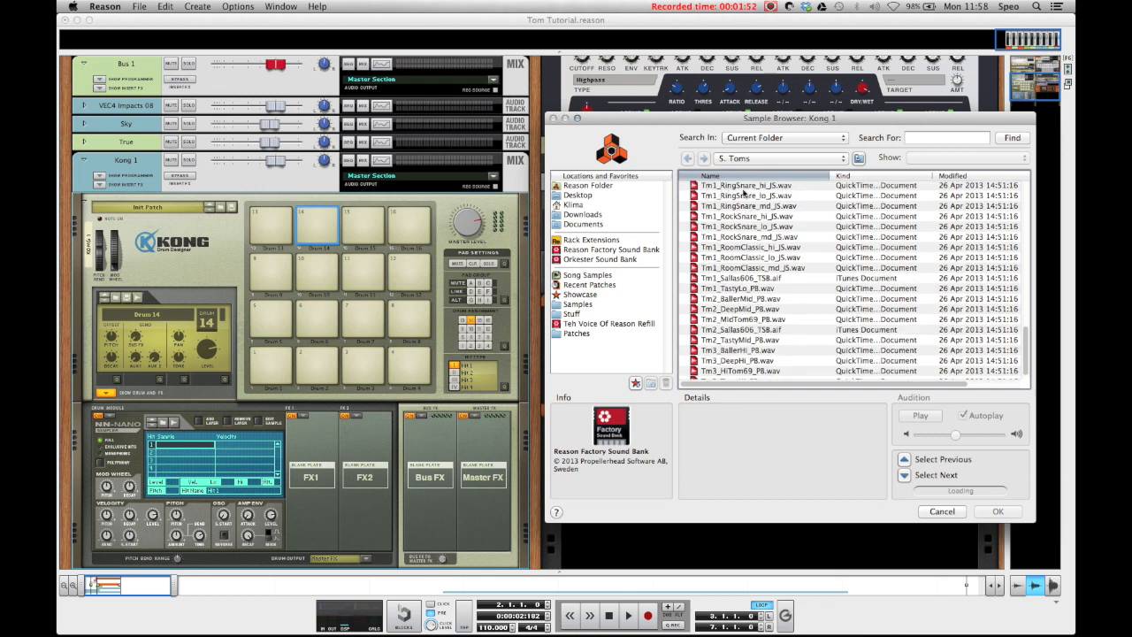
pyautogui.doubleClick(744, 186)
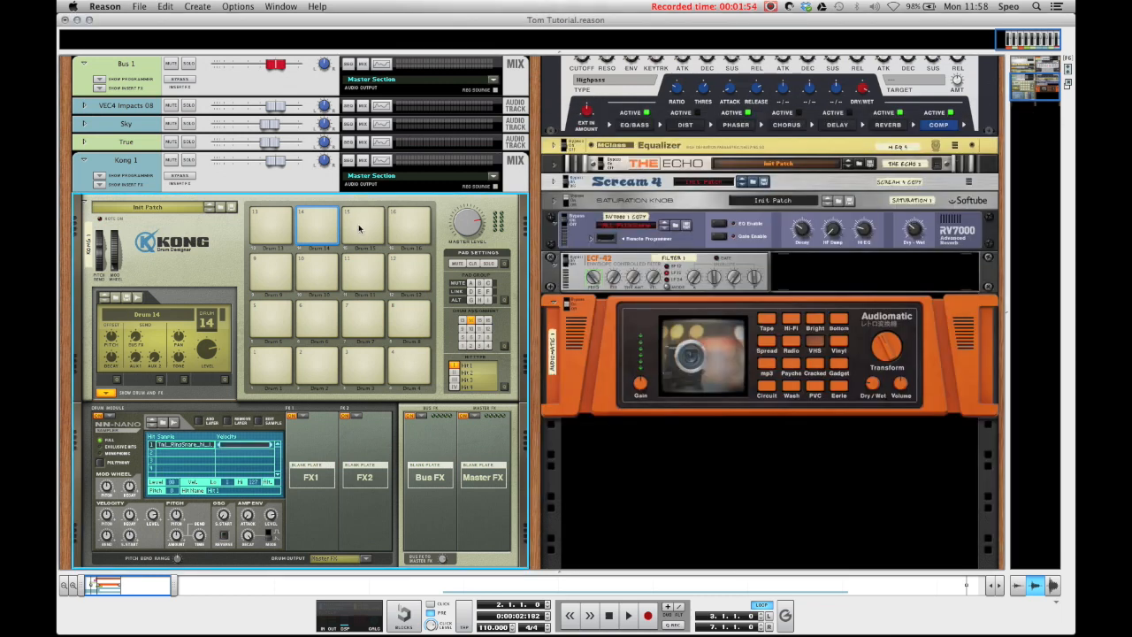
# Step: Assign an NN-Nano Sampler to pad 15, load Tm1_RingSnare_md_JS.wav from S. Toms, and compare it with pad 14
pyautogui.click(359, 229)
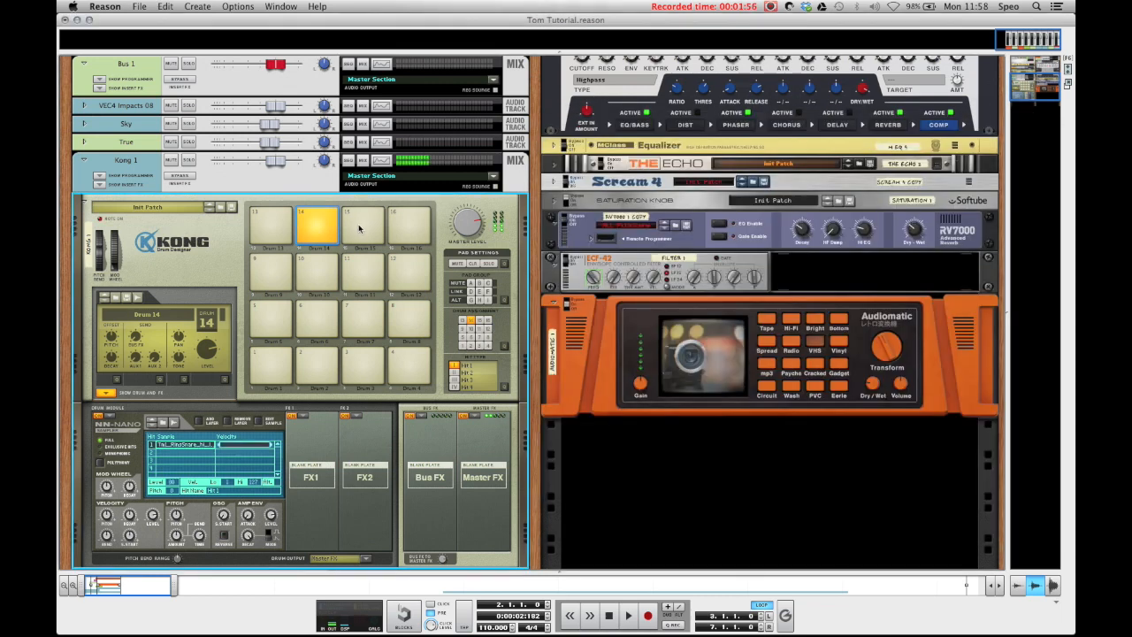
pyautogui.rightClick(114, 430)
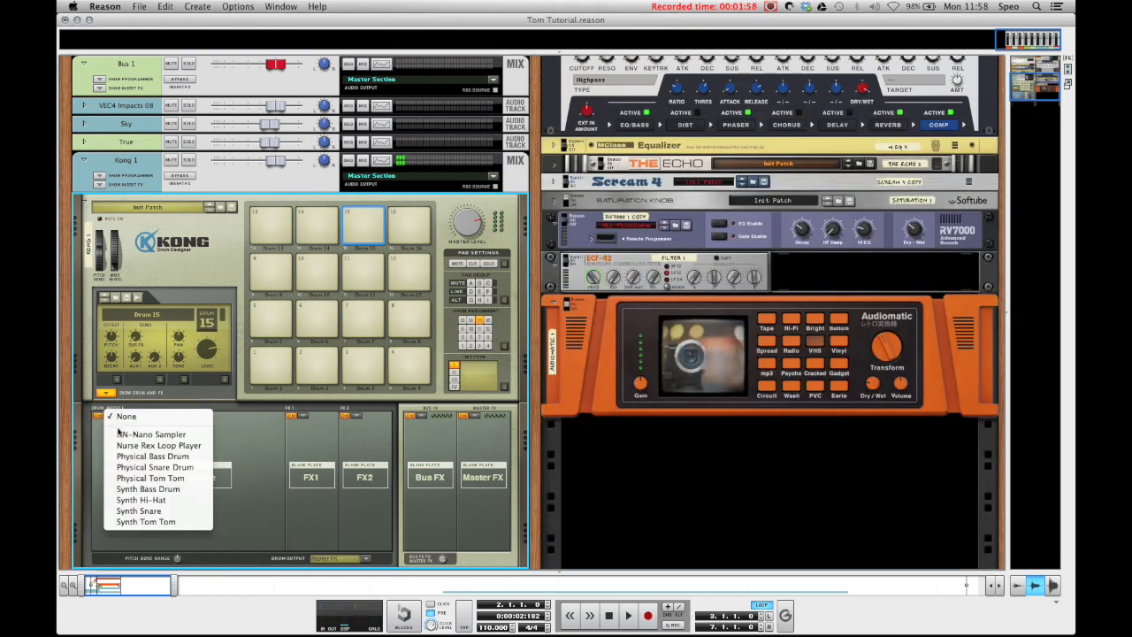
pyautogui.click(145, 430)
pyautogui.click(163, 422)
pyautogui.scroll(-15, 879, 375)
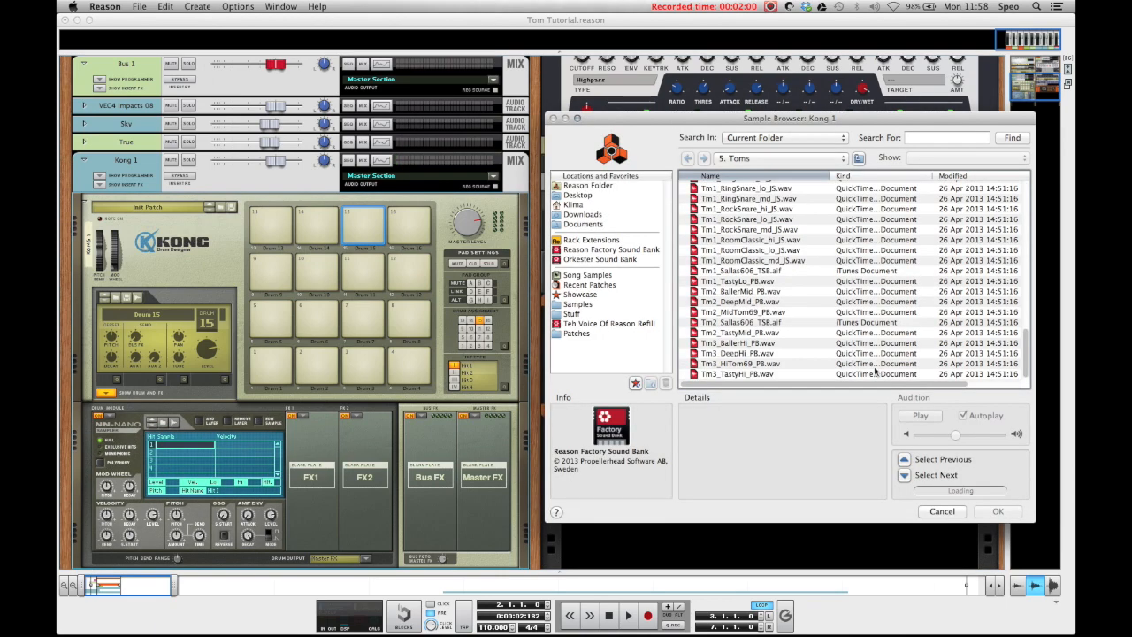
pyautogui.doubleClick(757, 201)
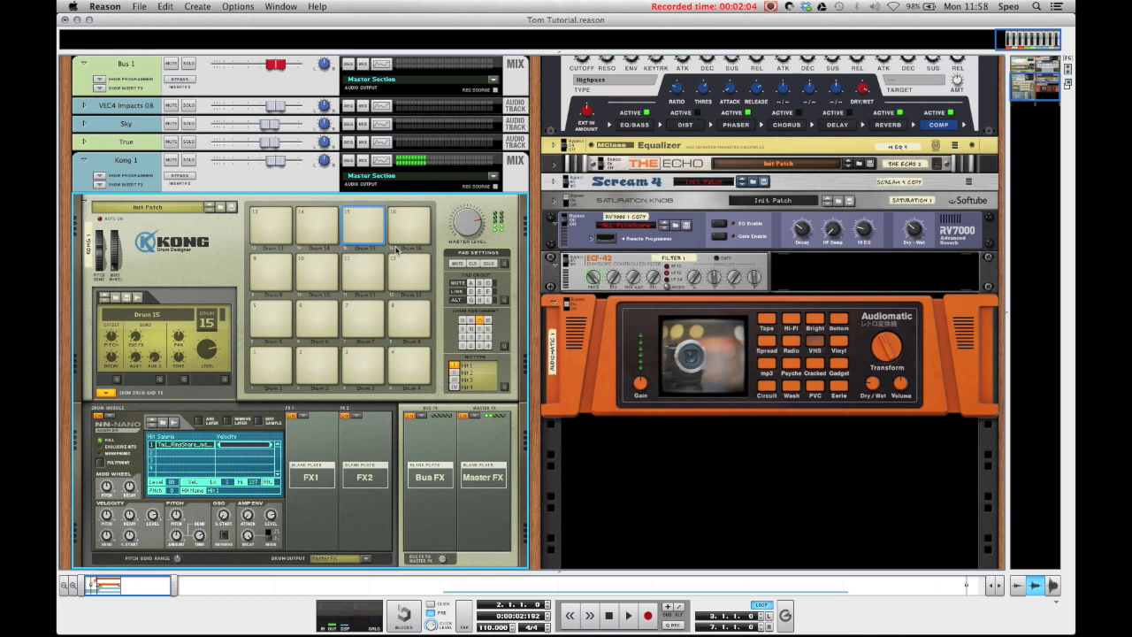
pyautogui.click(319, 228)
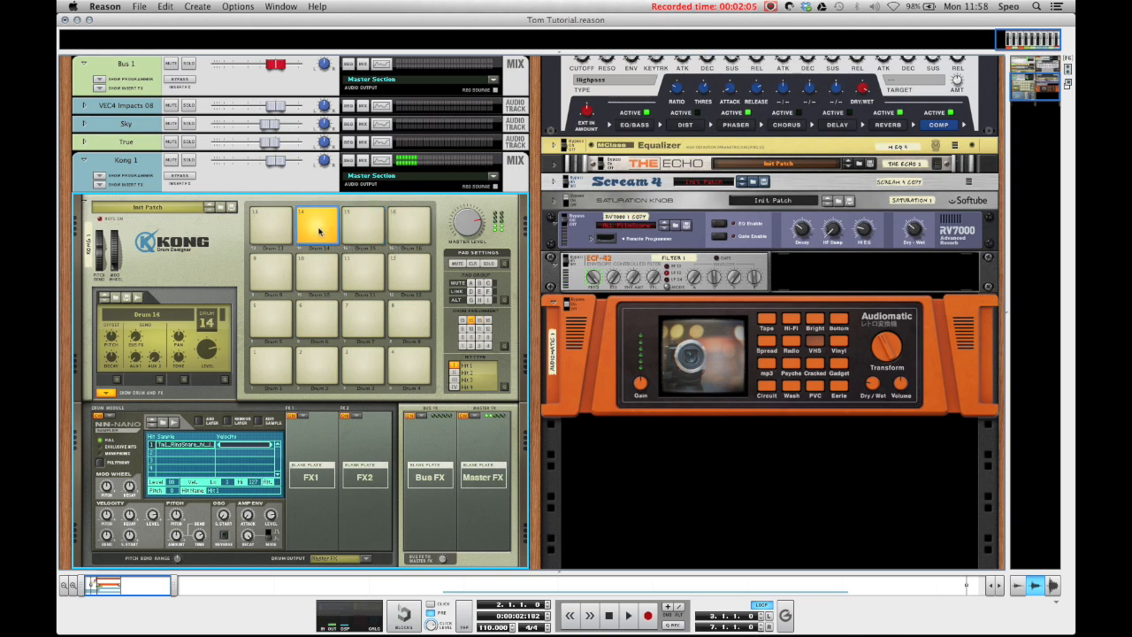
# Step: Assign an NN-Nano Sampler to pad 16 and load Tm1_RingSnare_lo_JS.wav from the S. Toms folder
pyautogui.click(364, 221)
pyautogui.click(399, 223)
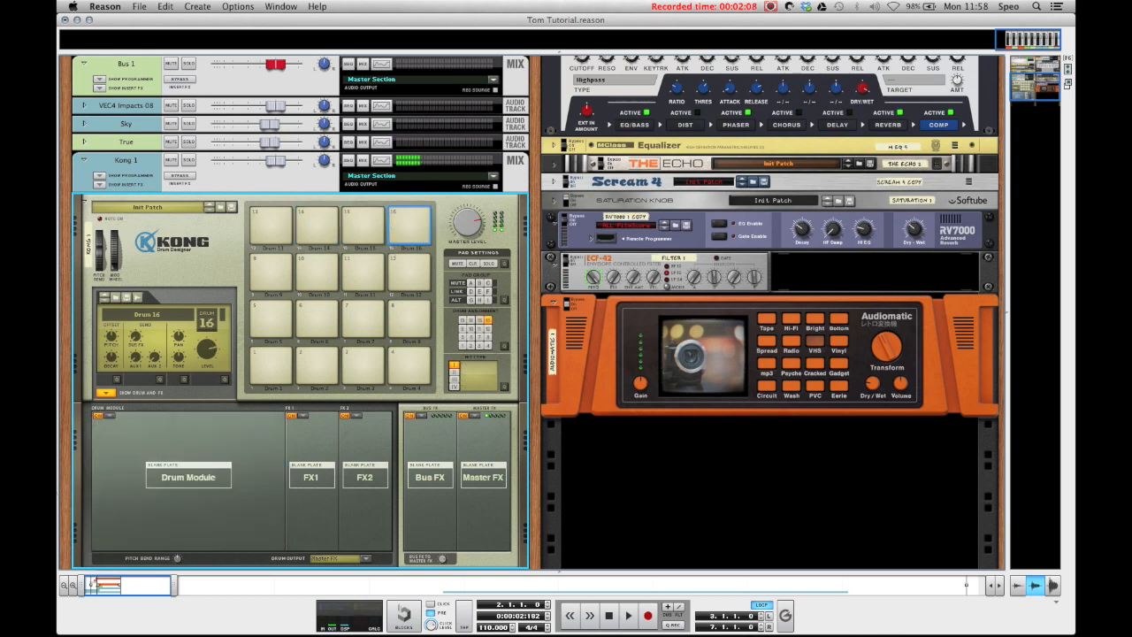
pyautogui.click(104, 417)
pyautogui.click(124, 434)
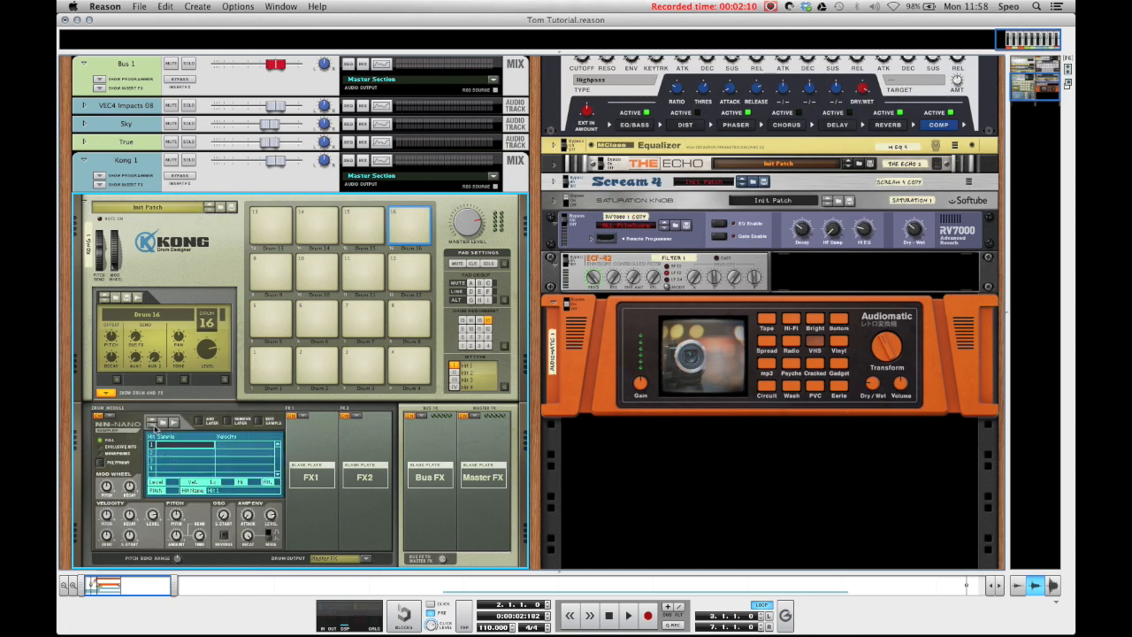
pyautogui.click(161, 423)
pyautogui.scroll(-5, 726, 296)
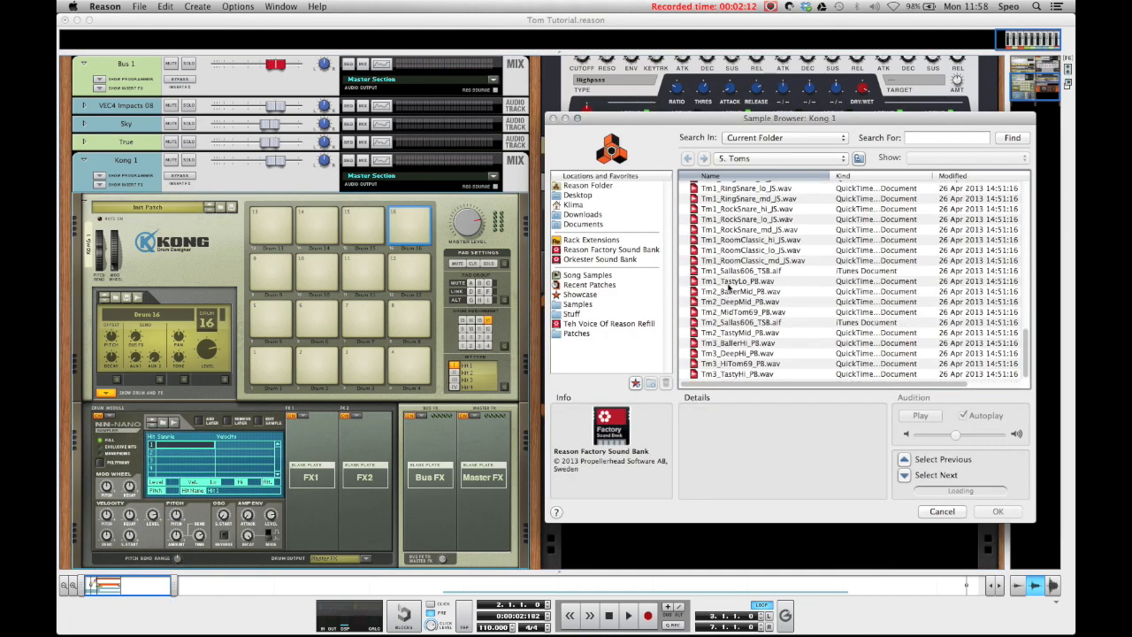
pyautogui.doubleClick(747, 190)
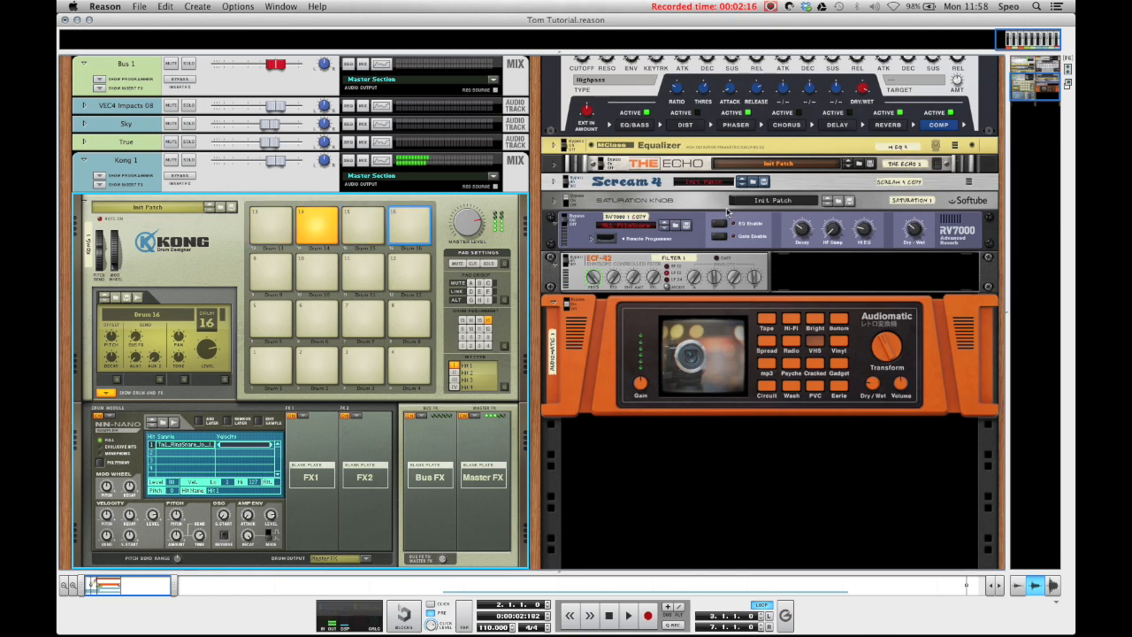
# Step: Add an RV7000 Advanced Reverb to the Kong 1 channel's insert effects and lower its Dry/Wet mix
pyautogui.scroll(-2, 340, 246)
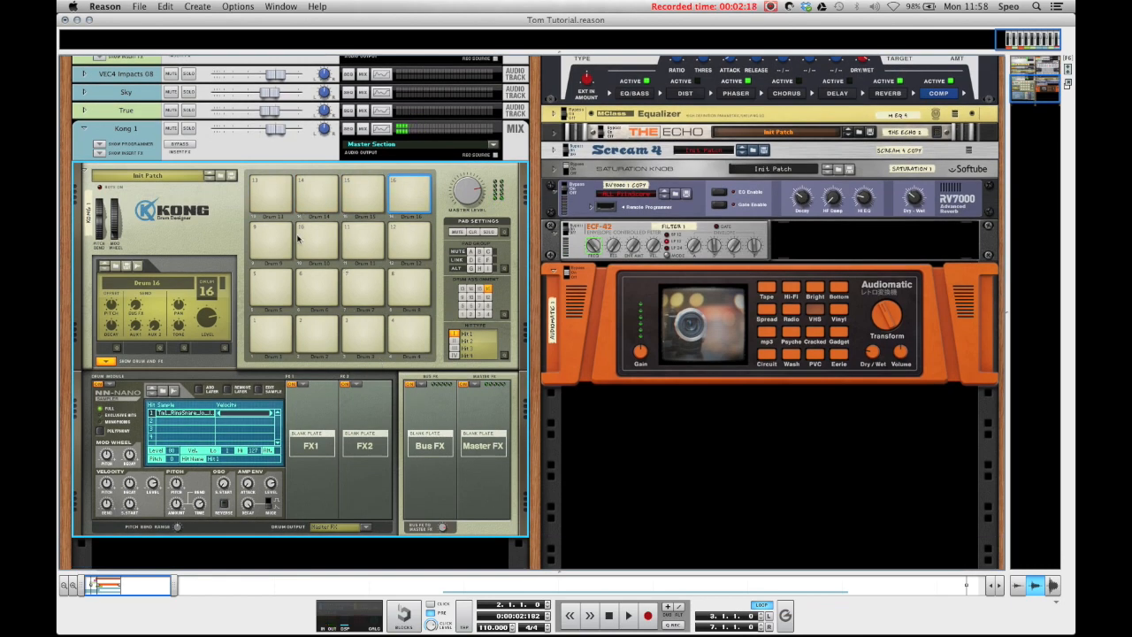
pyautogui.scroll(-1, 340, 245)
pyautogui.scroll(1, 180, 256)
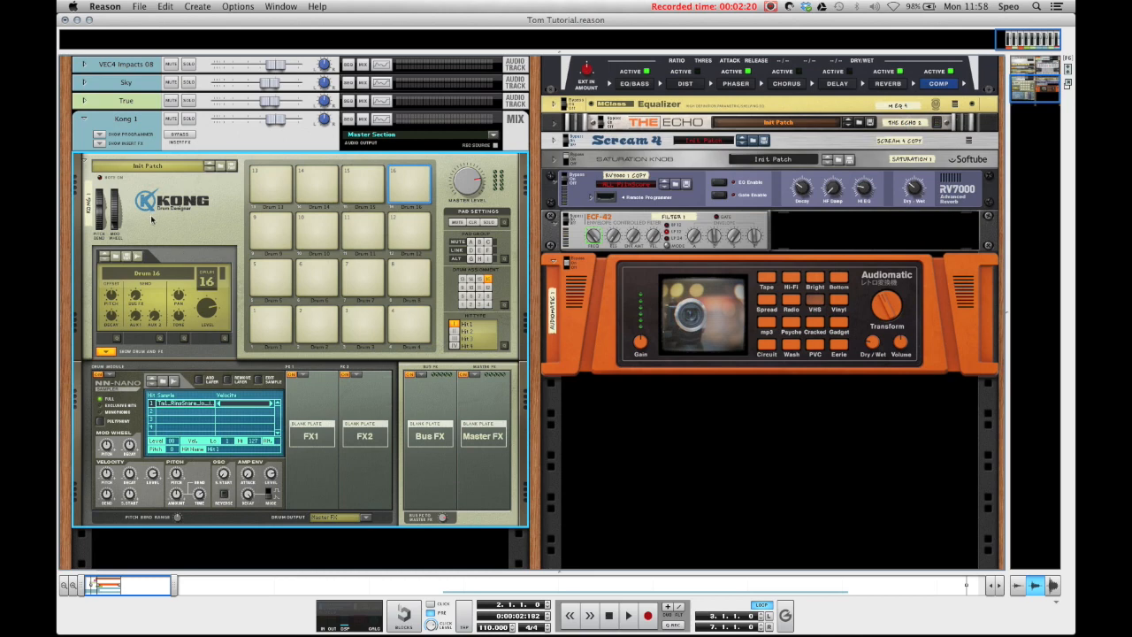
pyautogui.click(137, 141)
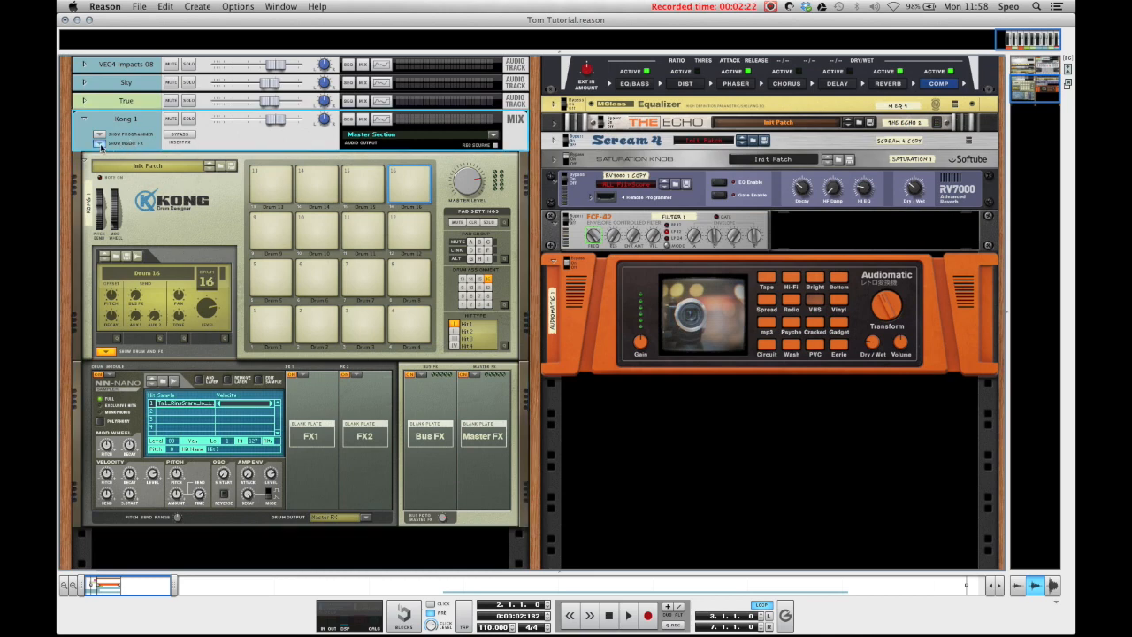
pyautogui.click(101, 143)
pyautogui.rightClick(168, 161)
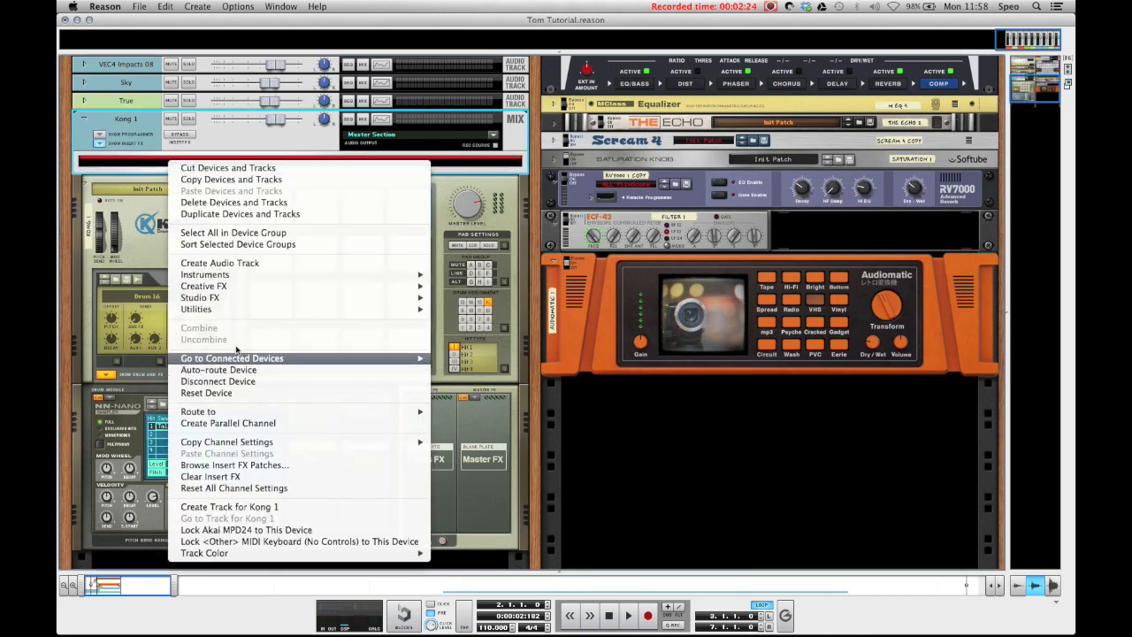
pyautogui.moveTo(225, 298)
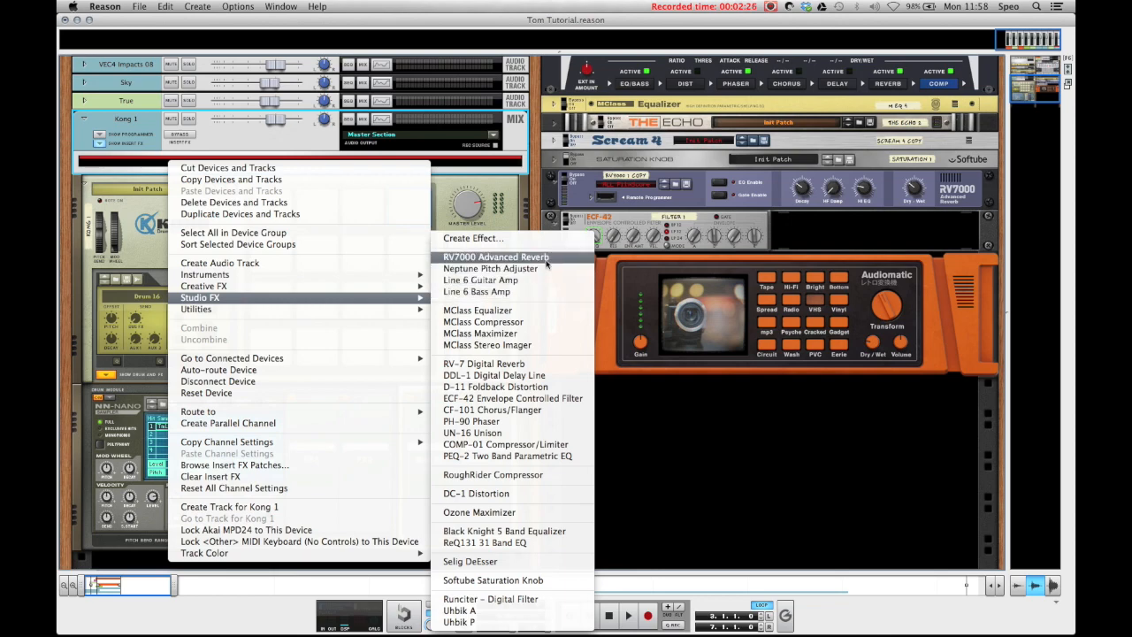
pyautogui.click(544, 257)
pyautogui.click(150, 185)
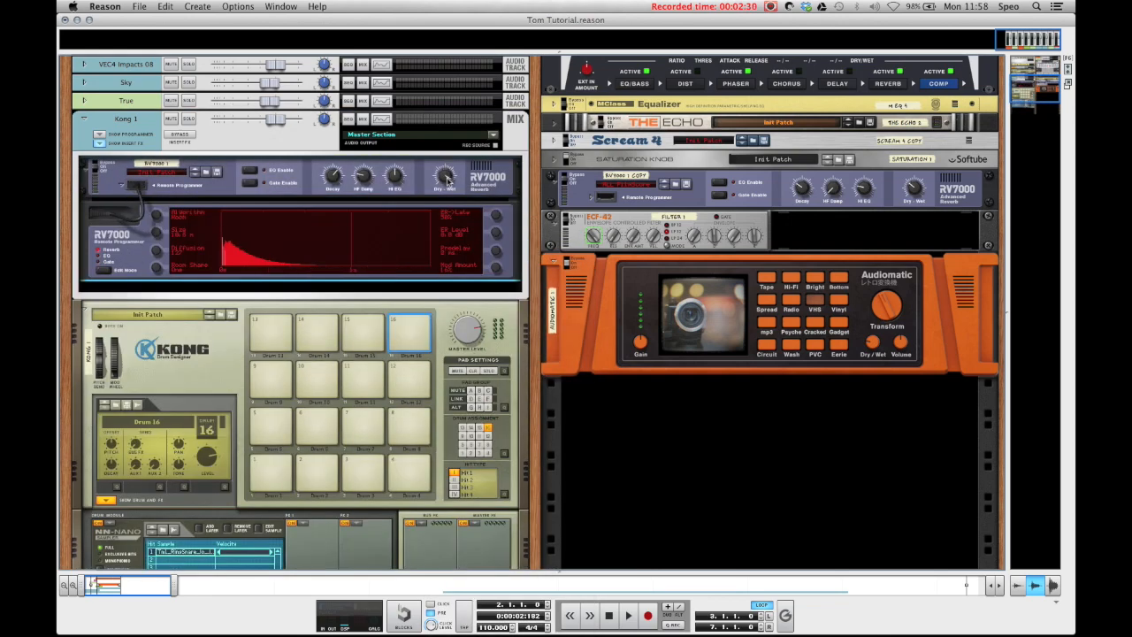
pyautogui.moveTo(445, 176); pyautogui.dragTo(446, 200)
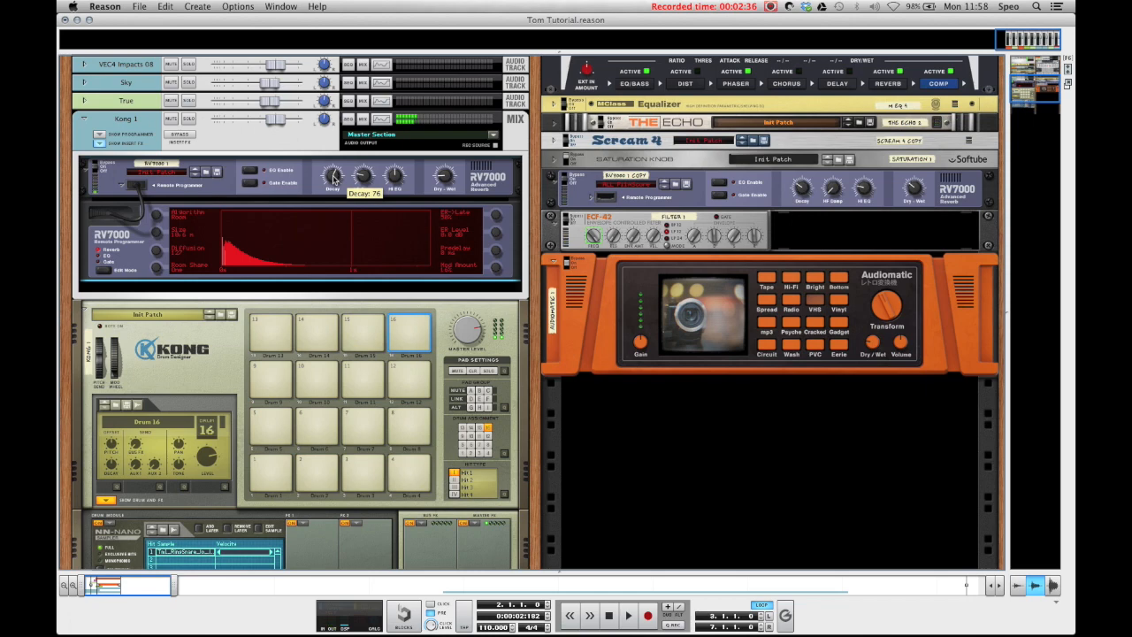
# Step: Enable the compressor on the Kong 1 mixer channel and lower its threshold to about -25.8 dB
pyautogui.press('F5')
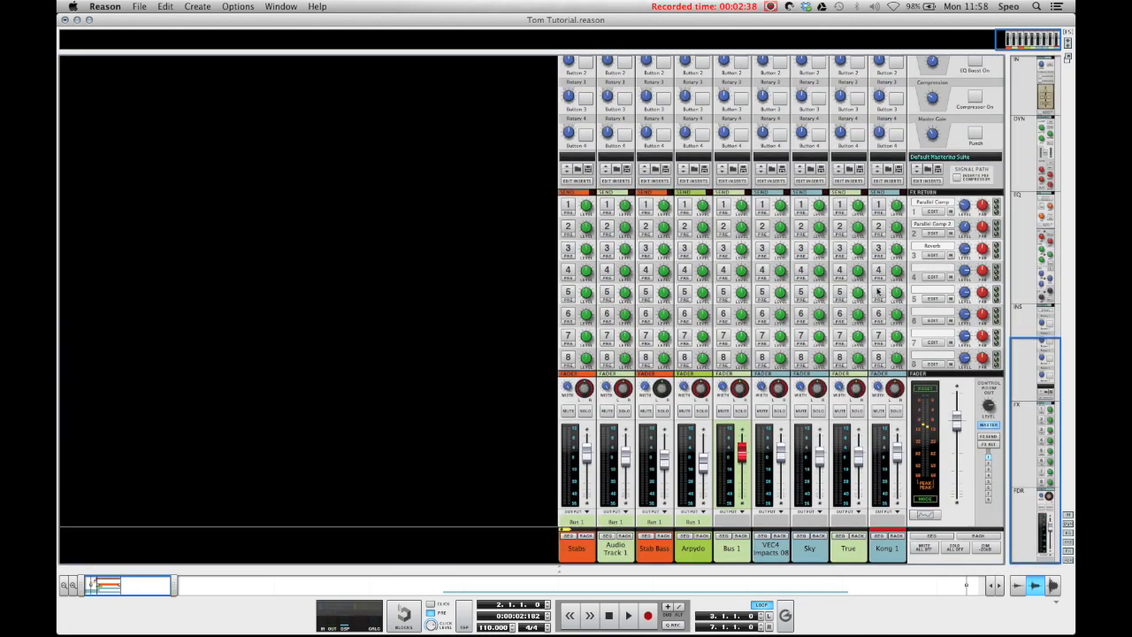
pyautogui.scroll(10, 878, 292)
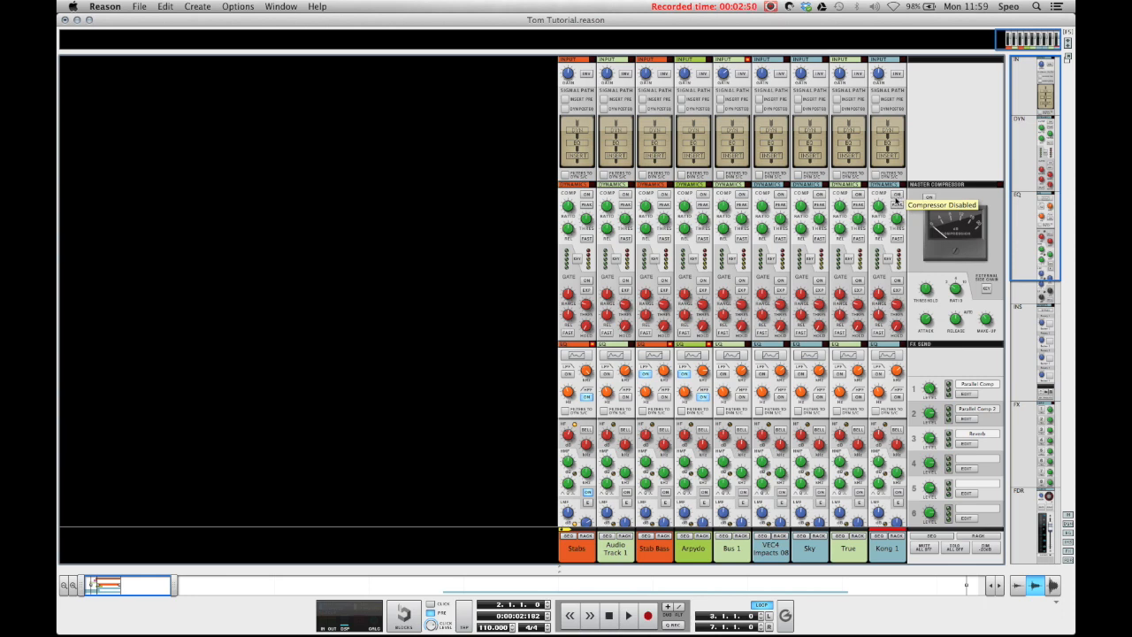
pyautogui.click(898, 195)
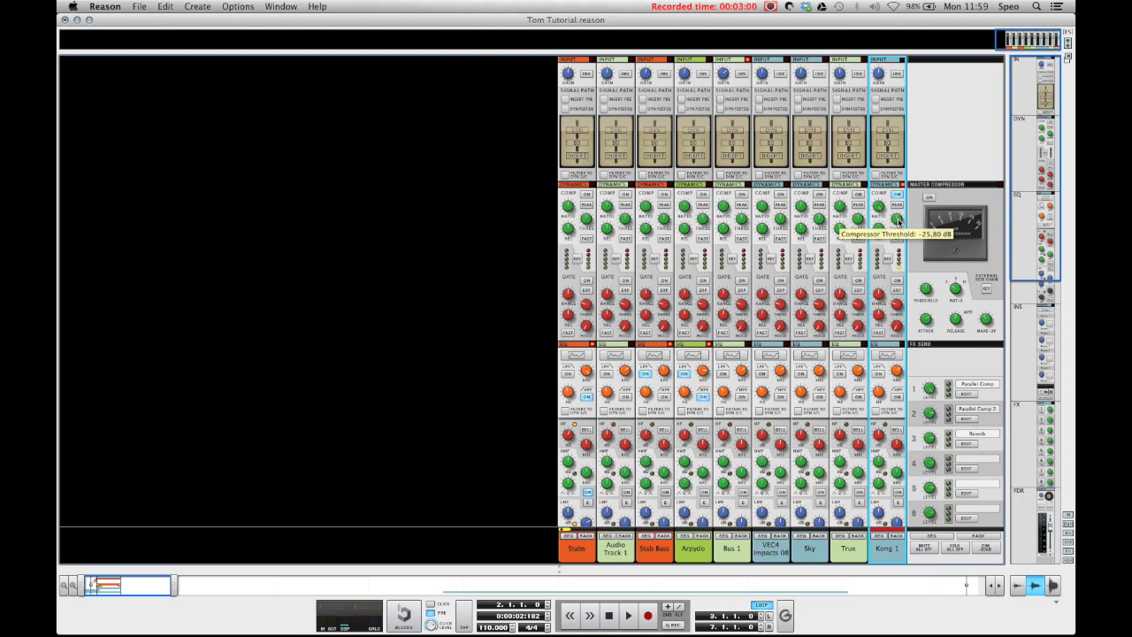
pyautogui.scroll(-3, 898, 226)
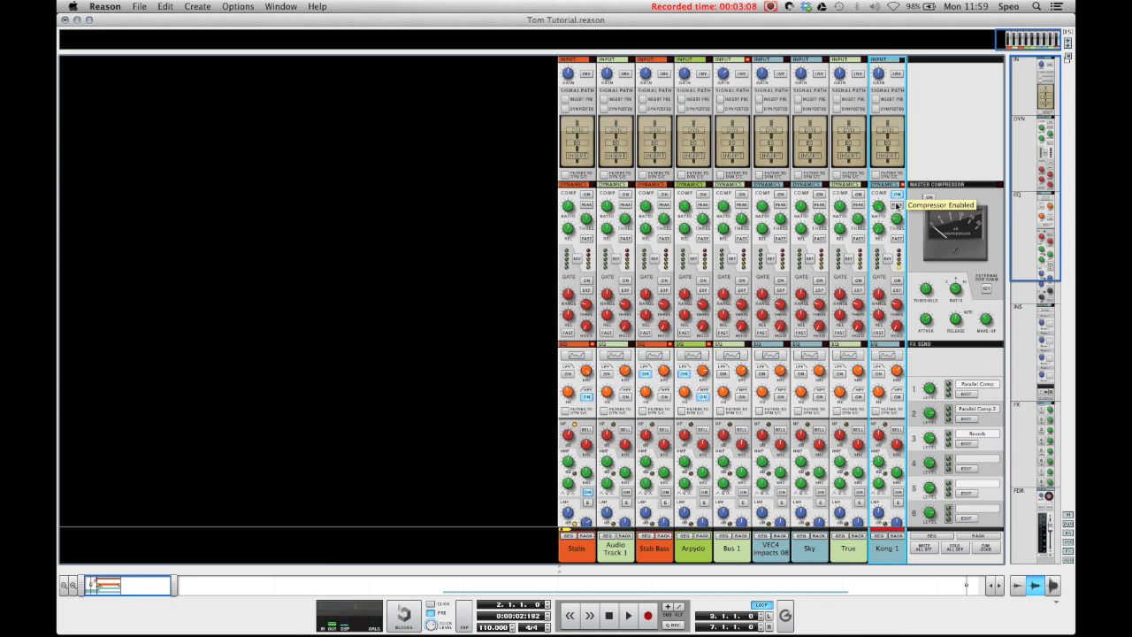
# Step: Raise the Kong 1 channel's input gain and lower its compressor threshold to about -39.7 dB
pyautogui.scroll(-1, 889, 250)
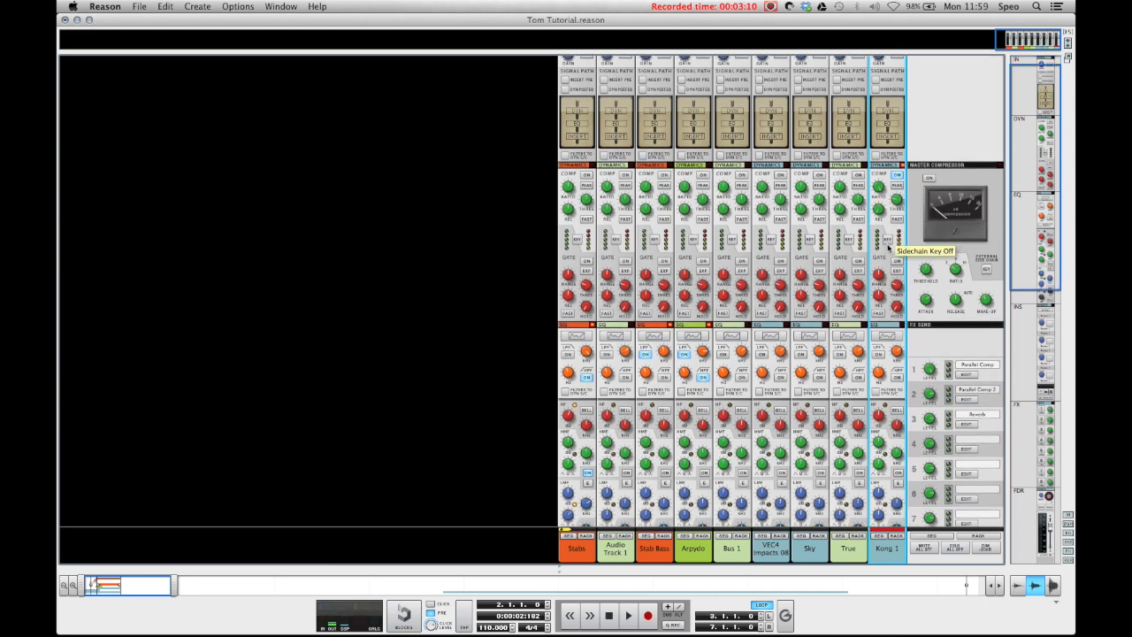
pyautogui.scroll(1, 888, 249)
pyautogui.moveTo(880, 76); pyautogui.dragTo(879, 71)
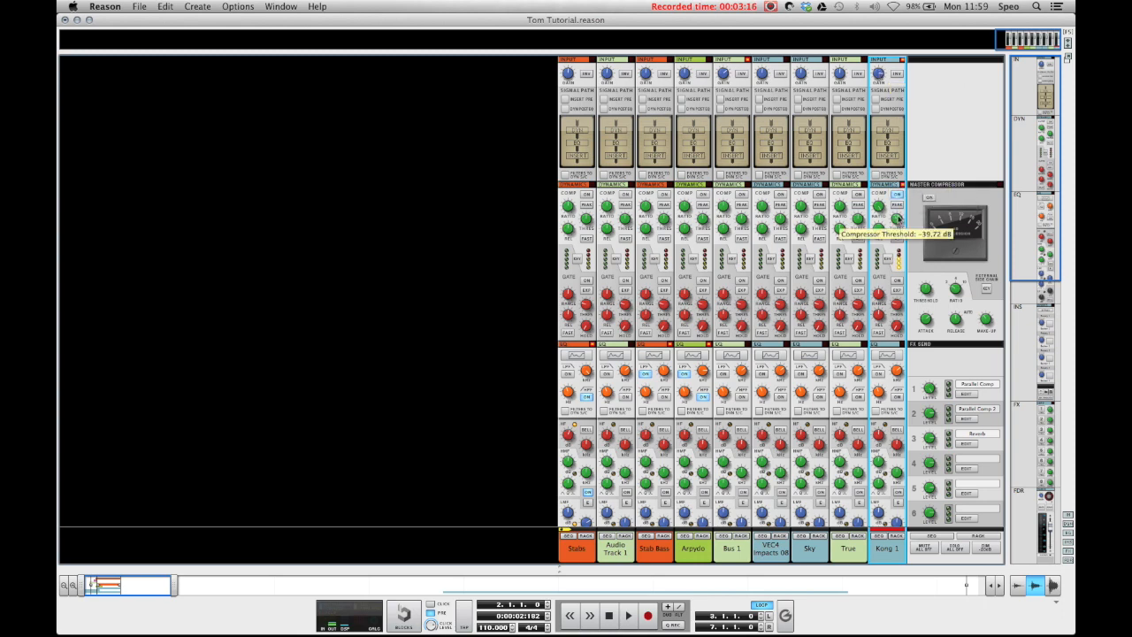
pyautogui.moveTo(898, 220); pyautogui.dragTo(899, 221)
# Step: Enable Kong 1's high-pass filter and EQ, with an HF bell boost of about 9.8 dB at 6.2 kHz
pyautogui.scroll(-5, 884, 265)
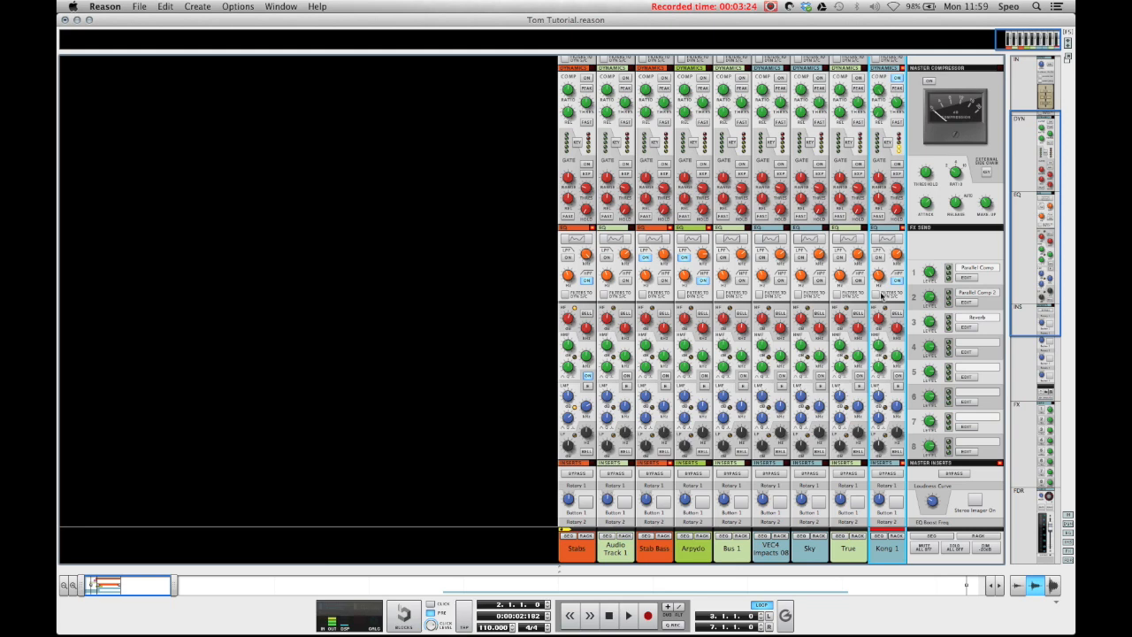
pyautogui.scroll(-3, 882, 297)
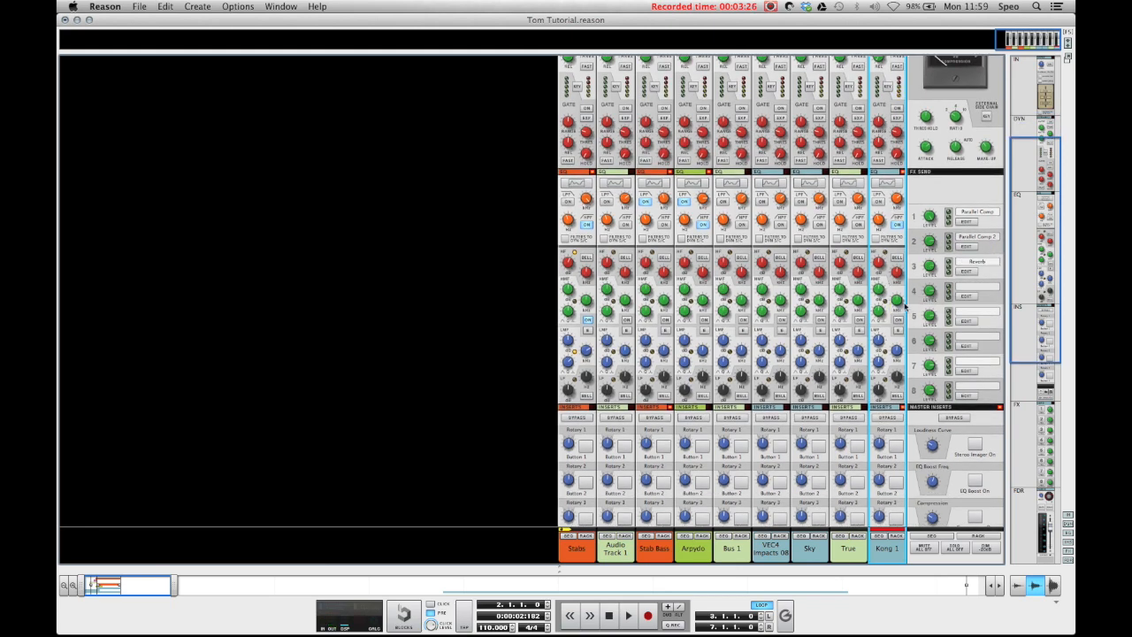
pyautogui.scroll(-1, 902, 316)
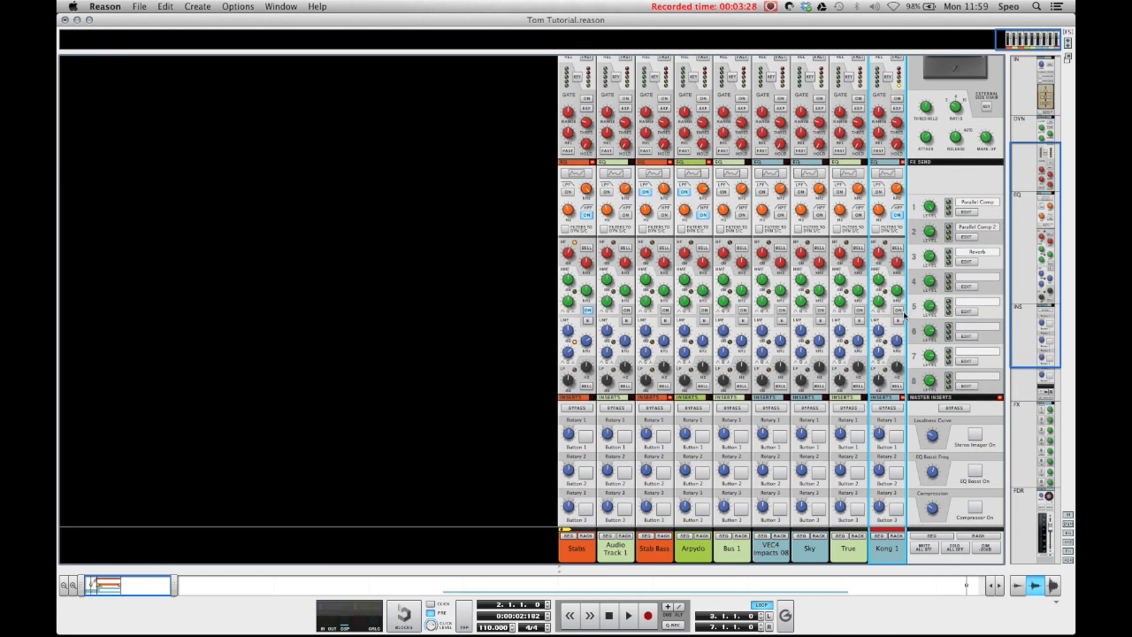
pyautogui.moveTo(891, 292)
pyautogui.click(896, 248)
pyautogui.click(888, 173)
pyautogui.moveTo(417, 324)
pyautogui.mouseDown()
pyautogui.moveTo(430, 299)
pyautogui.moveTo(433, 315)
pyautogui.mouseUp()
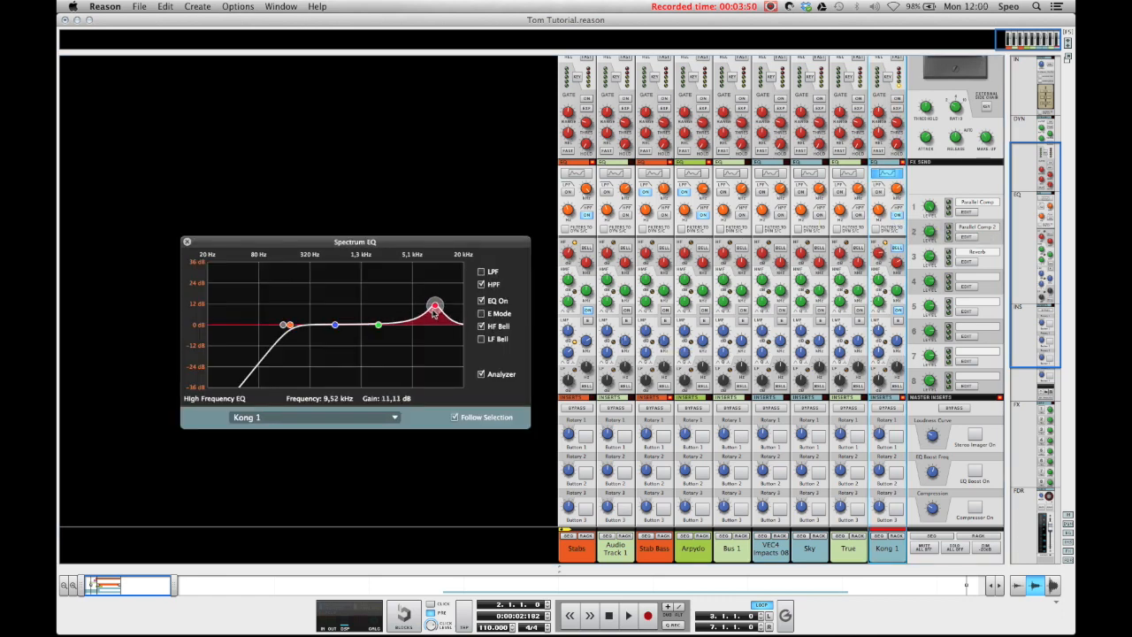
pyautogui.moveTo(435, 305)
pyautogui.mouseDown()
pyautogui.moveTo(429, 322)
pyautogui.moveTo(417, 315)
pyautogui.mouseUp()
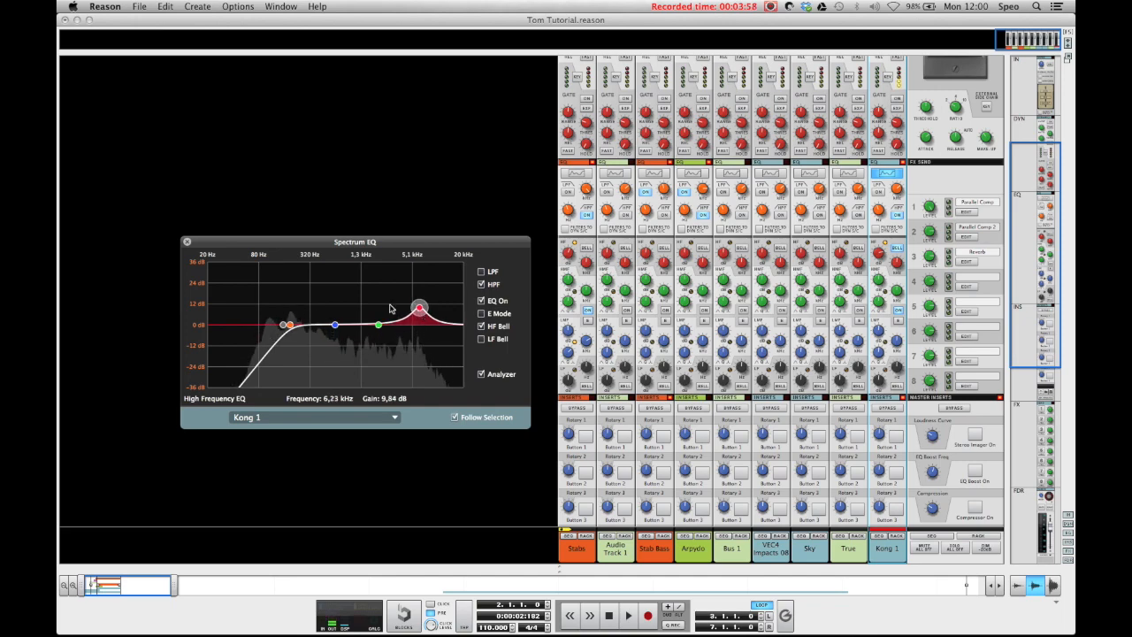
pyautogui.click(186, 240)
# Step: Create a parallel channel from the Kong 1 mixer channel
pyautogui.scroll(-1, 846, 341)
pyautogui.scroll(-10, 846, 340)
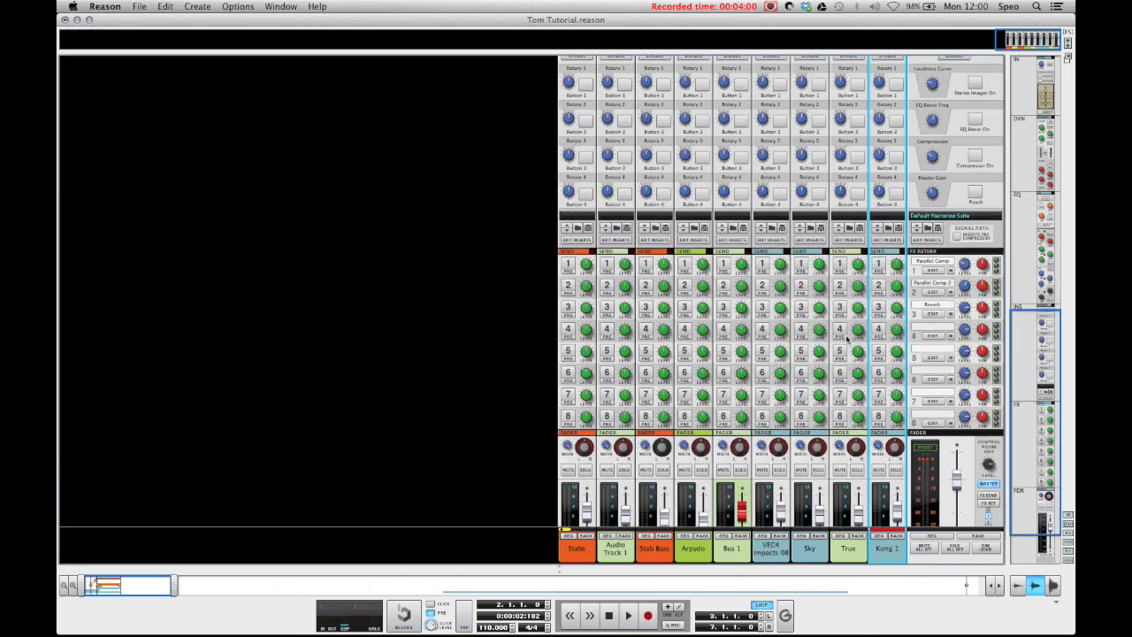
pyautogui.scroll(5, 867, 199)
pyautogui.scroll(1, 867, 200)
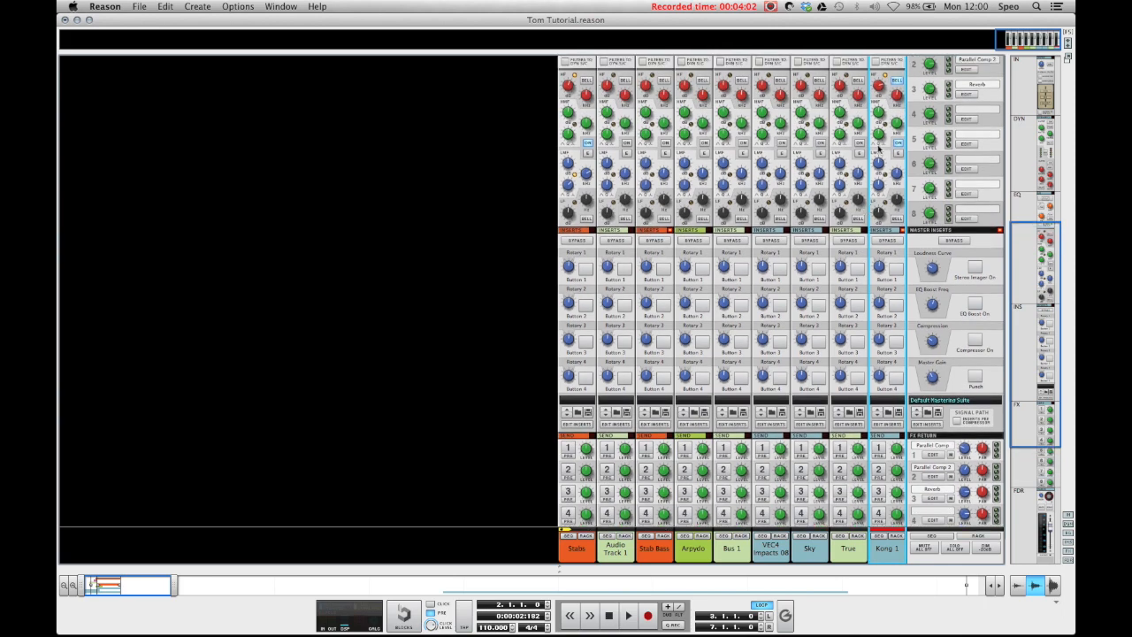
pyautogui.scroll(-10, 873, 203)
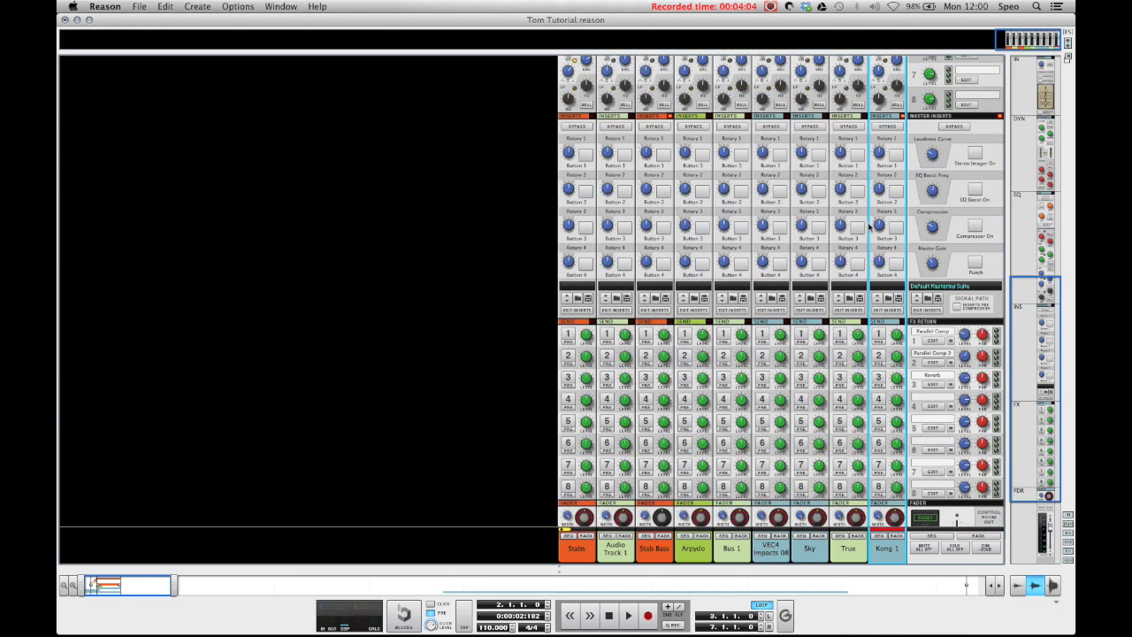
pyautogui.rightClick(890, 553)
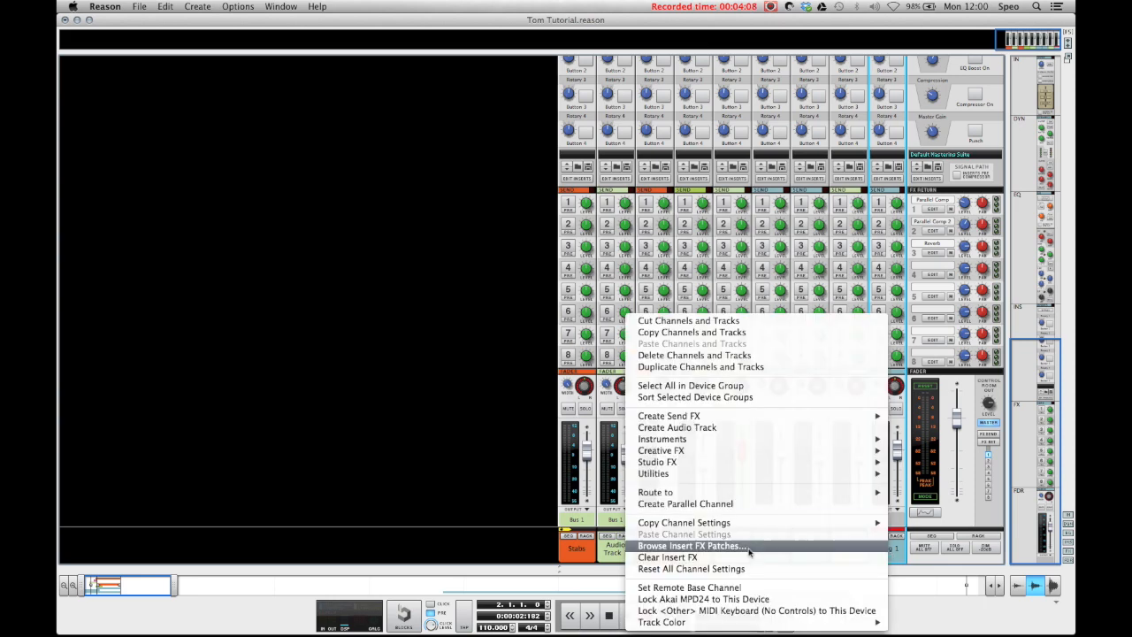
pyautogui.click(722, 504)
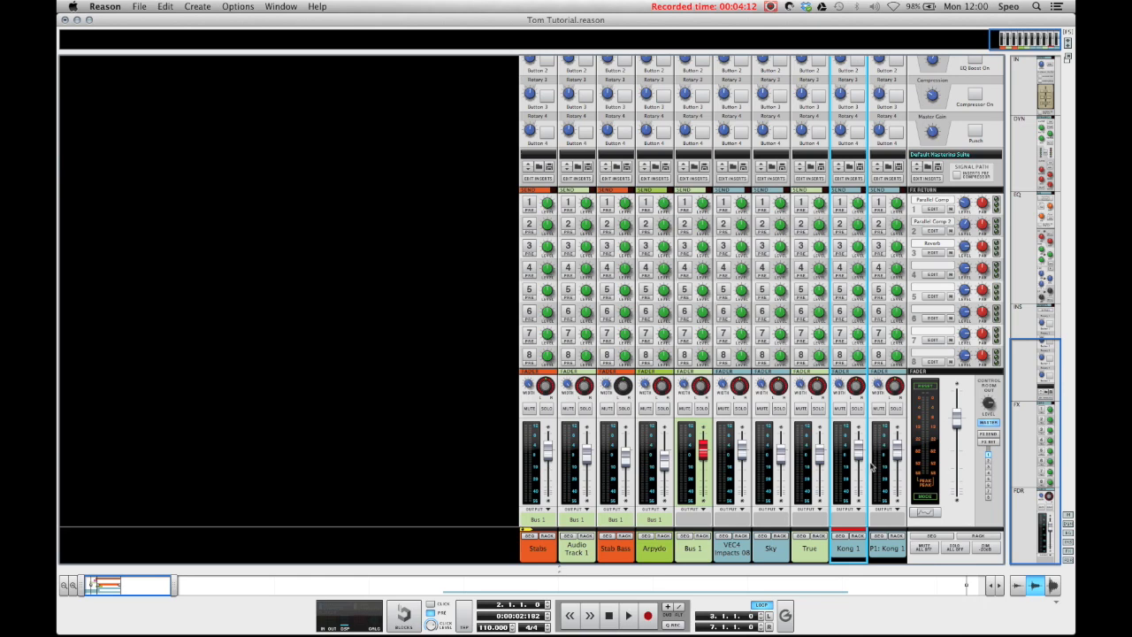
# Step: Solo the P1: Kong 1 channel and enable its low-pass filter at about 2.55 kHz
pyautogui.click(898, 432)
pyautogui.scroll(10, 903, 390)
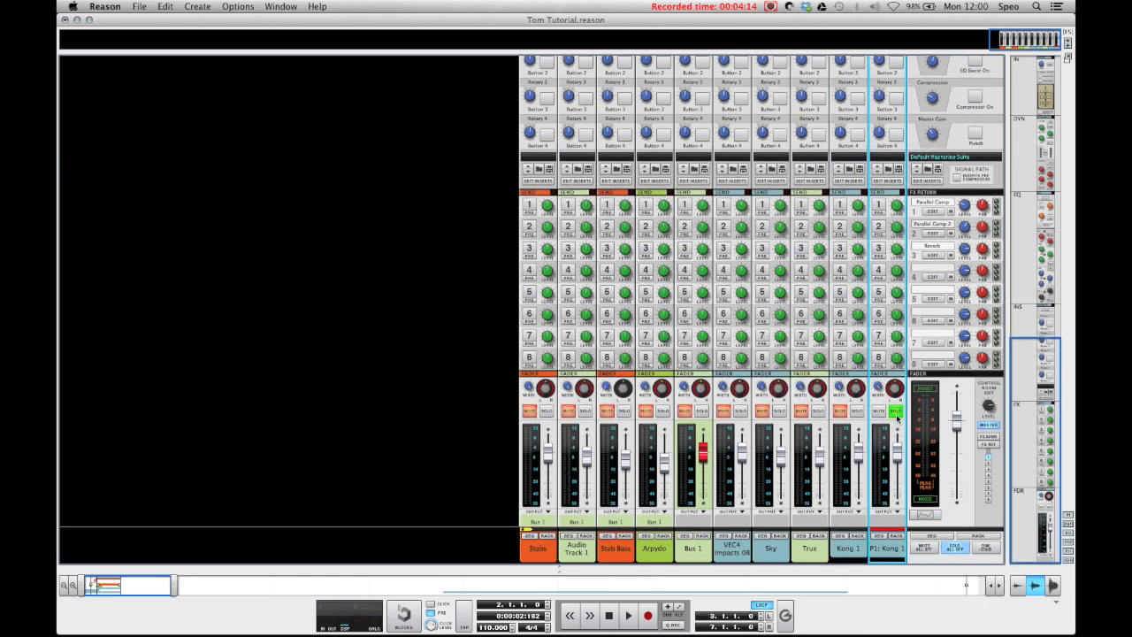
pyautogui.scroll(-1, 902, 395)
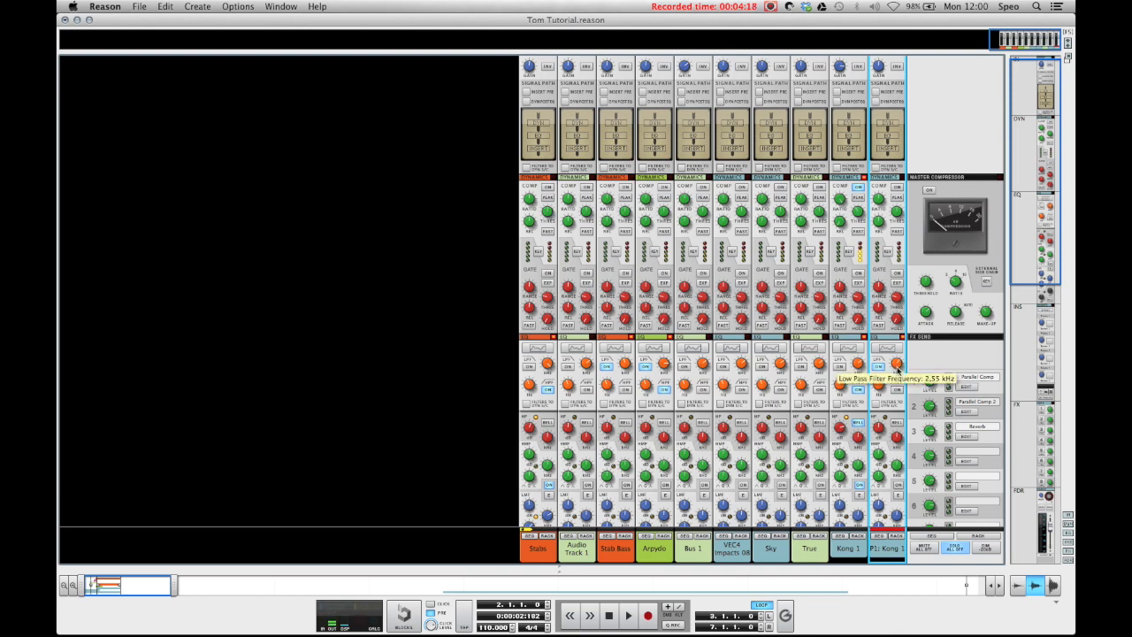
# Step: Give P1: Kong 1 an LF bell boost of about 14 dB at around 85 Hz in the Spectrum EQ
pyautogui.scroll(-10, 896, 368)
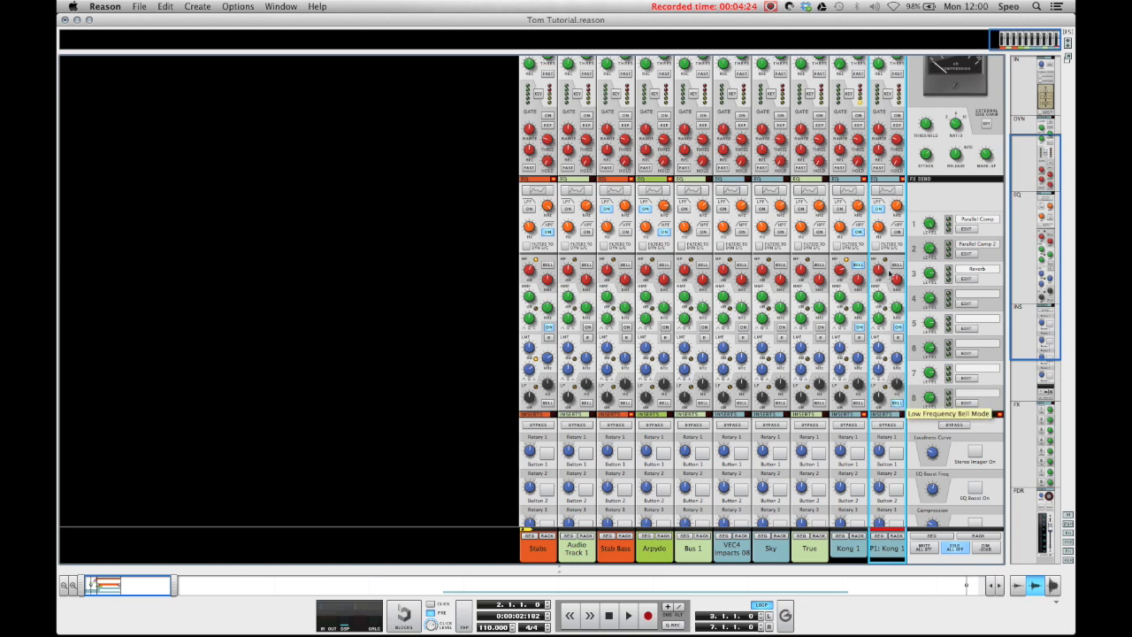
pyautogui.click(887, 190)
pyautogui.moveTo(283, 324); pyautogui.dragTo(260, 303)
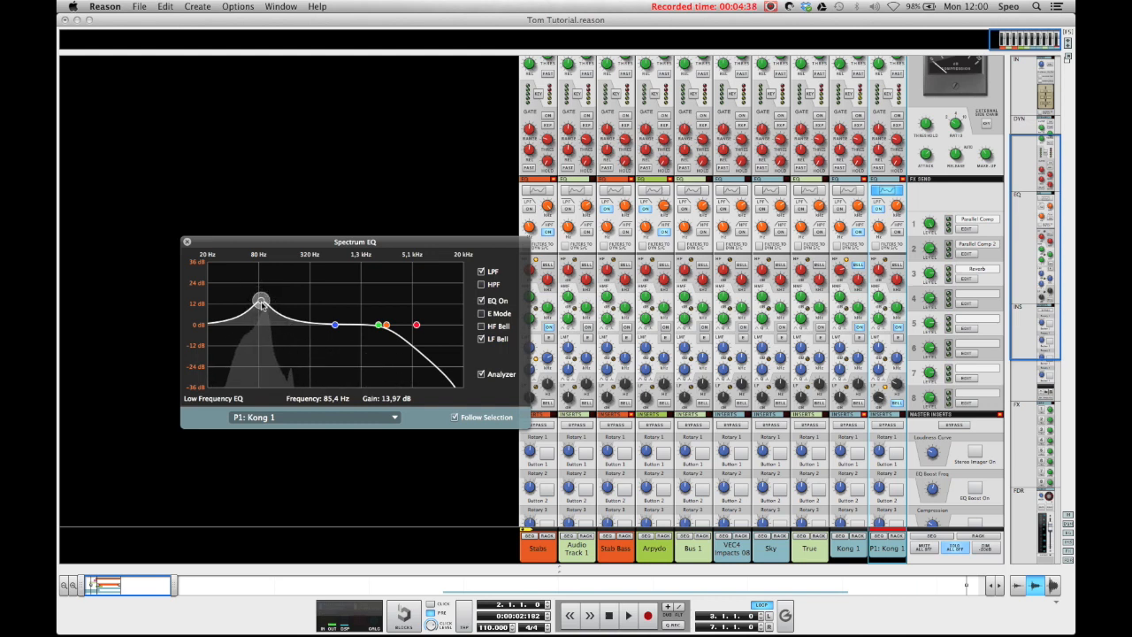
pyautogui.moveTo(263, 305); pyautogui.dragTo(263, 308)
pyautogui.press('F2')
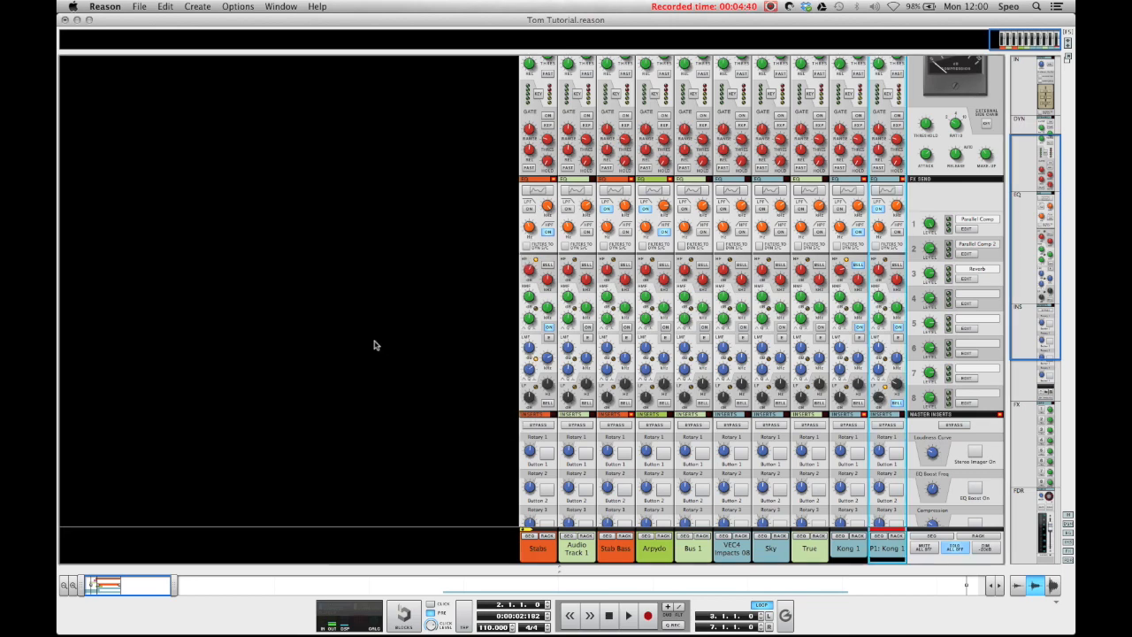
# Step: Unsolo the parallel channel and balance the faders, Kong 1 at about -6.9 dB and P1: Kong 1 at about -0.4 dB
pyautogui.scroll(-10, 895, 423)
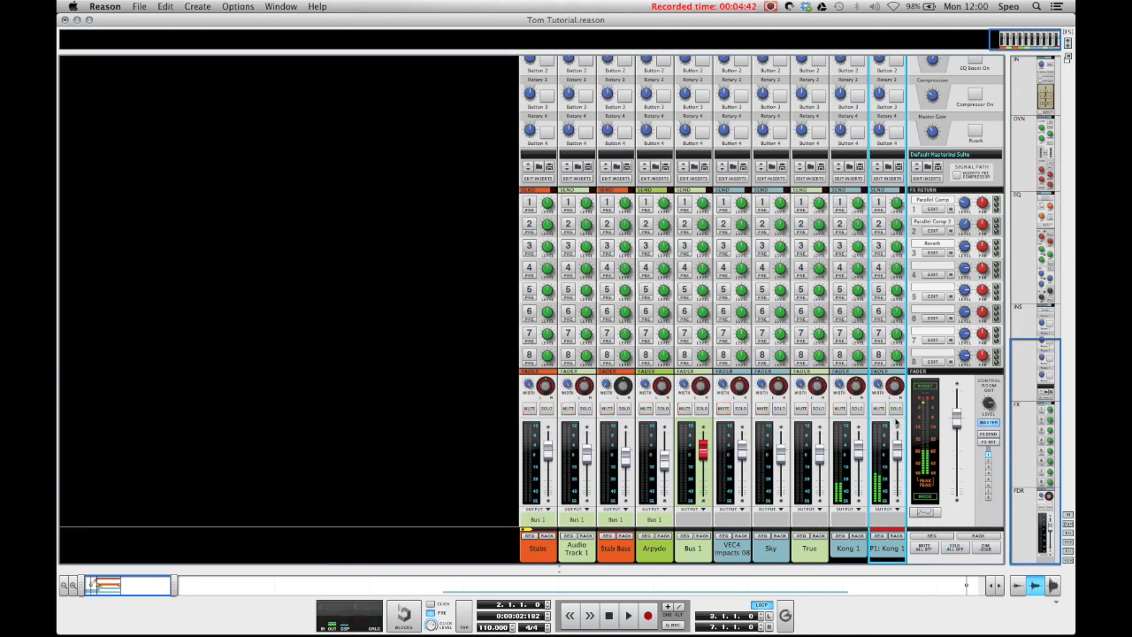
pyautogui.click(859, 458)
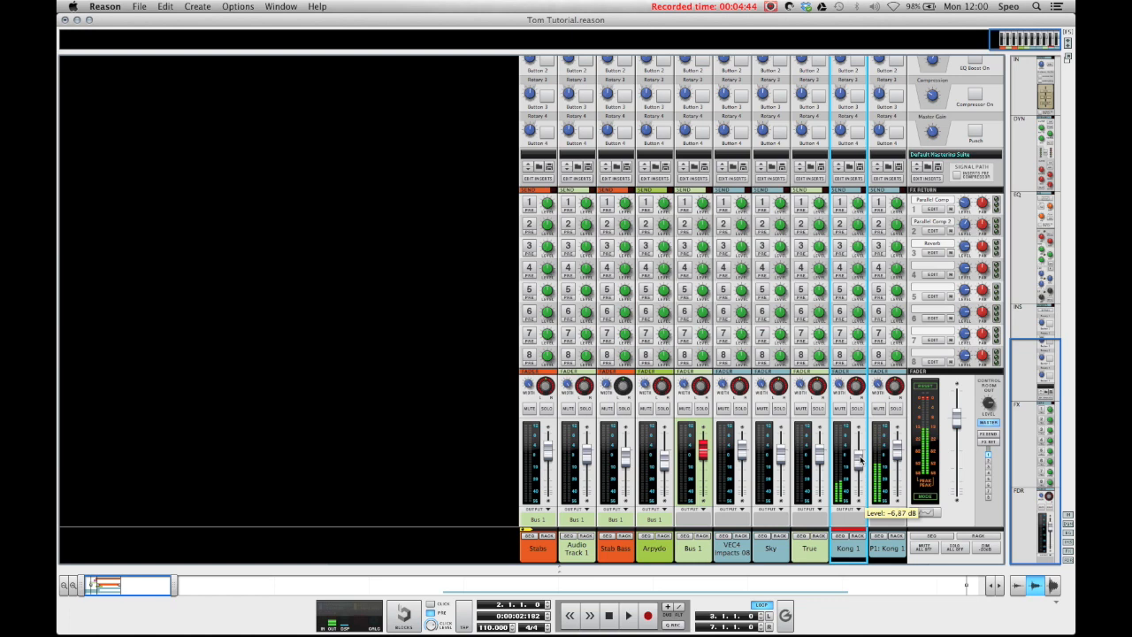
pyautogui.click(897, 458)
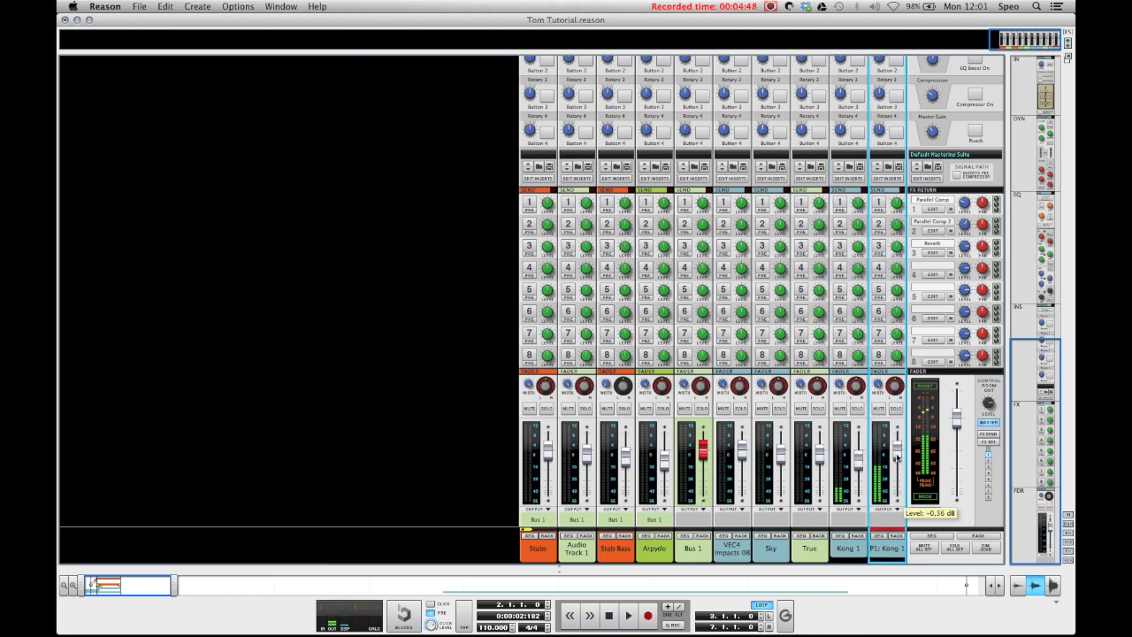
# Step: Record the tom fill as a new note clip on the Kong 1 sequencer track, starting from bar 1
pyautogui.press('F7')
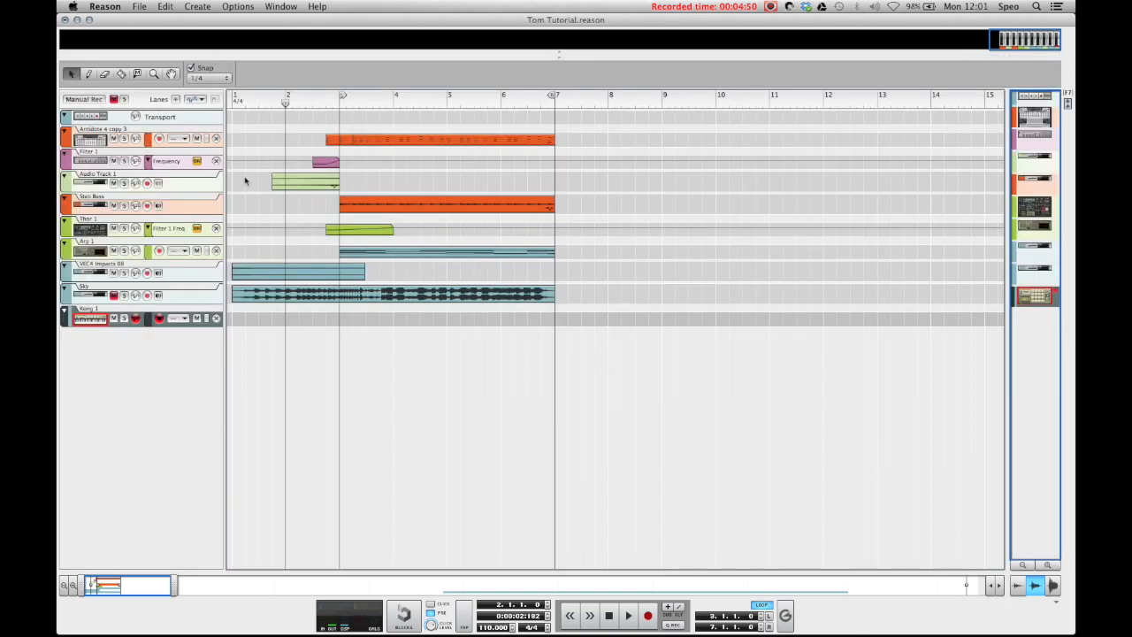
pyautogui.click(233, 99)
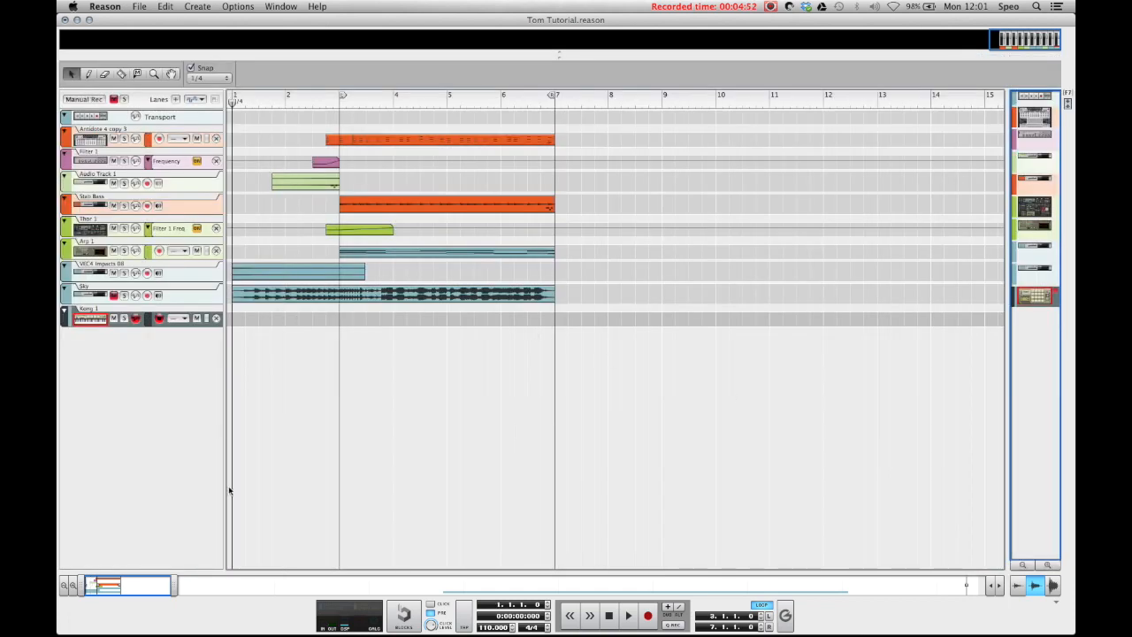
pyautogui.press('space')
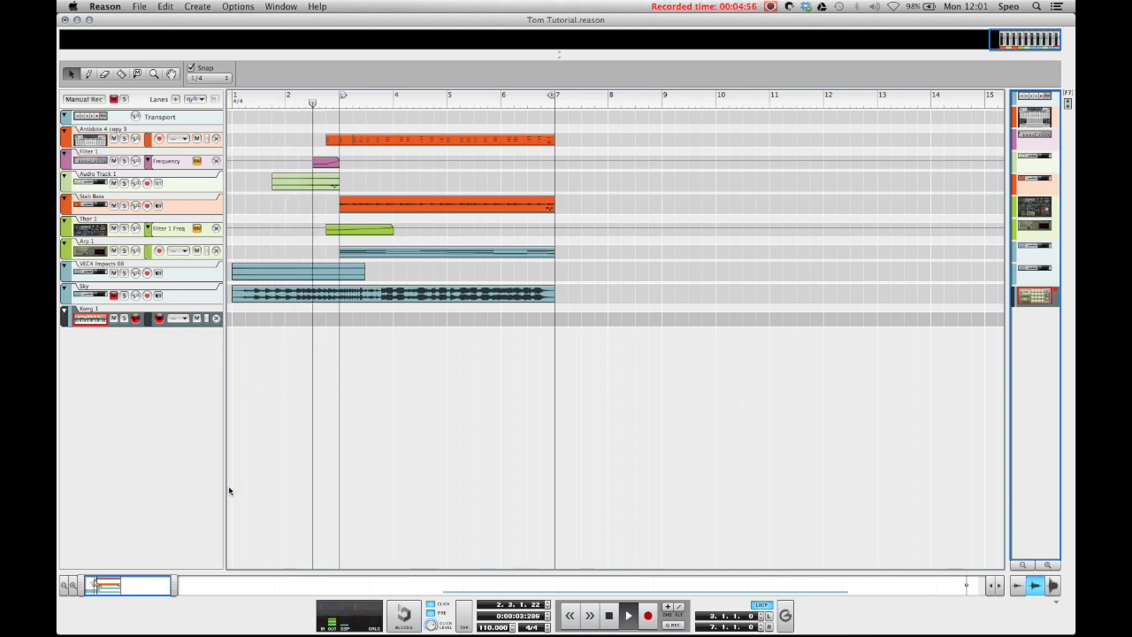
pyautogui.press('space')
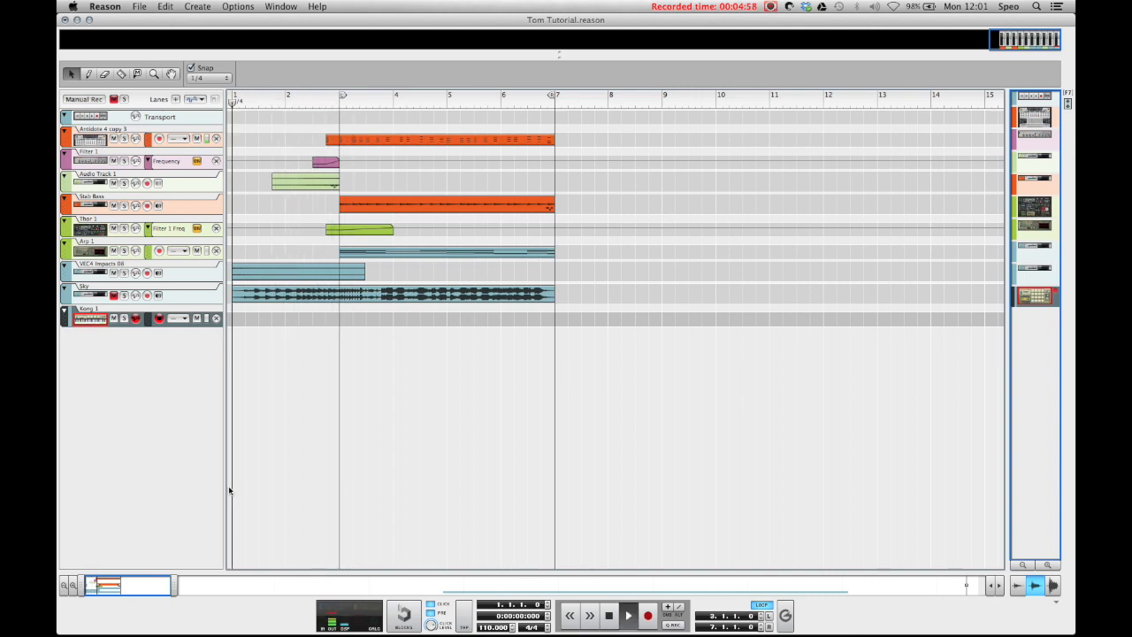
pyautogui.press('super+Return')
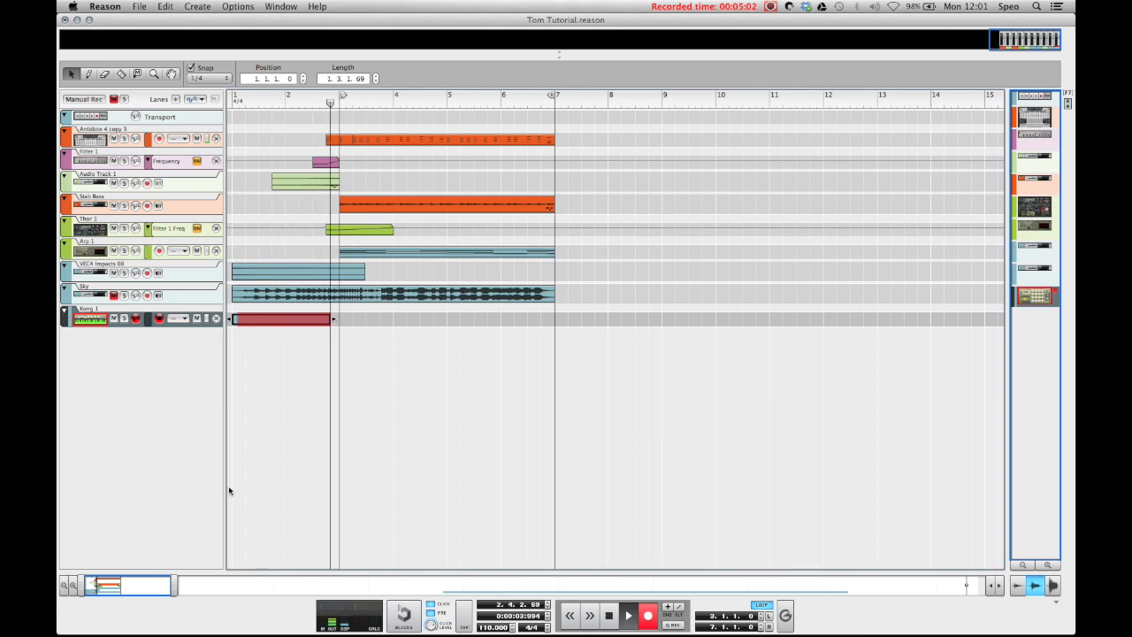
pyautogui.press('space')
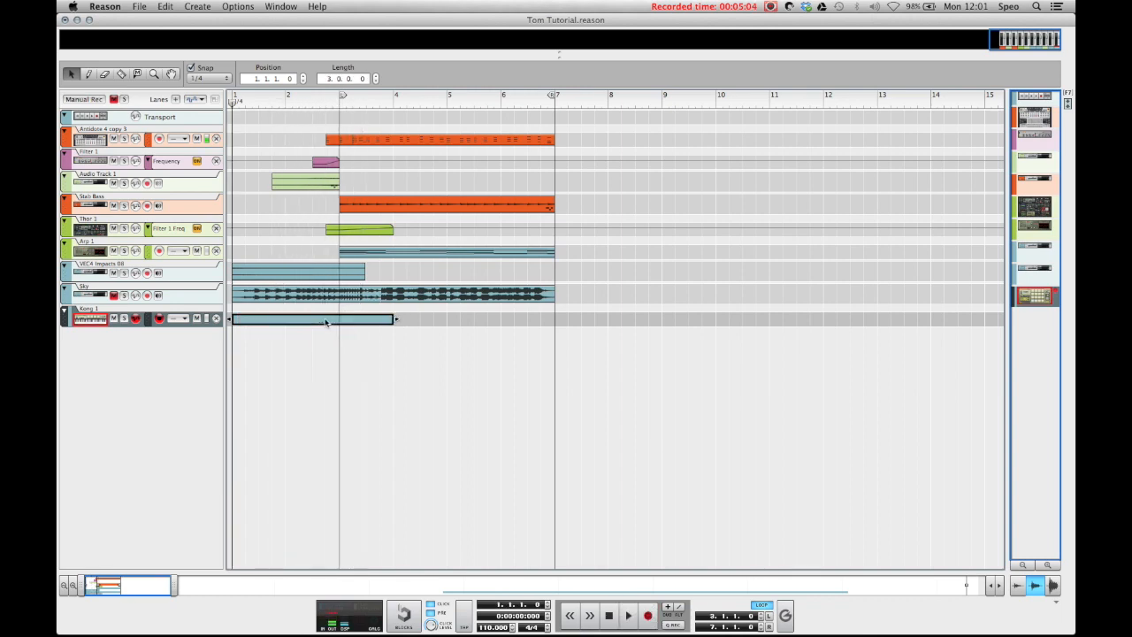
# Step: Quantize the notes in the recorded Kong 1 clip and play the fill back with the track
pyautogui.rightClick(319, 323)
pyautogui.click(374, 543)
pyautogui.press('space')
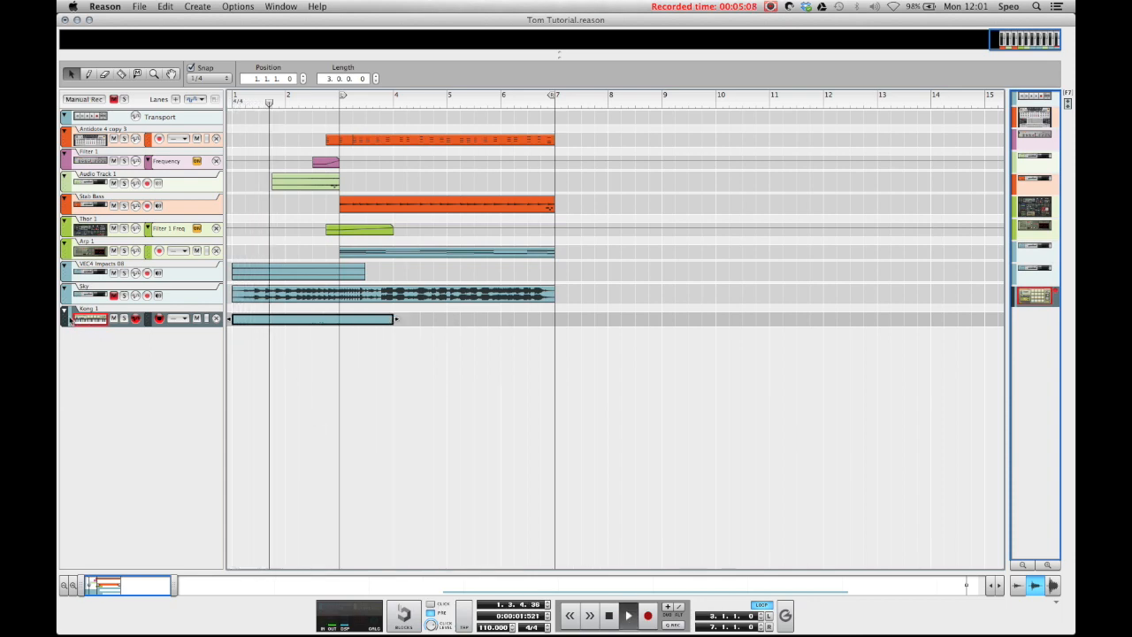
pyautogui.click(65, 318)
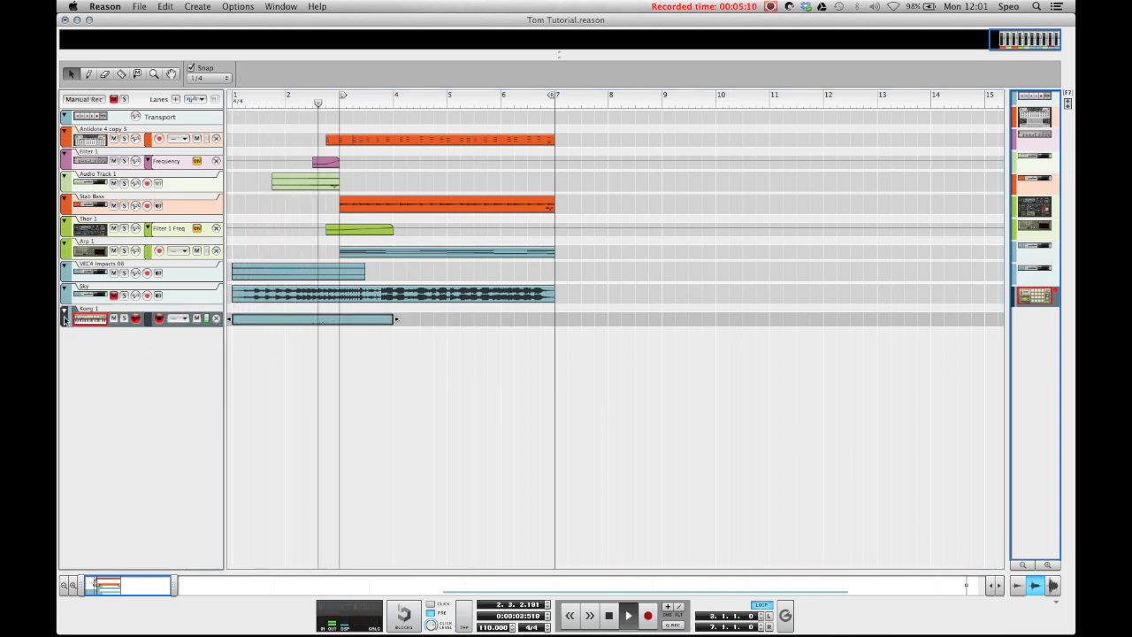
pyautogui.click(286, 319)
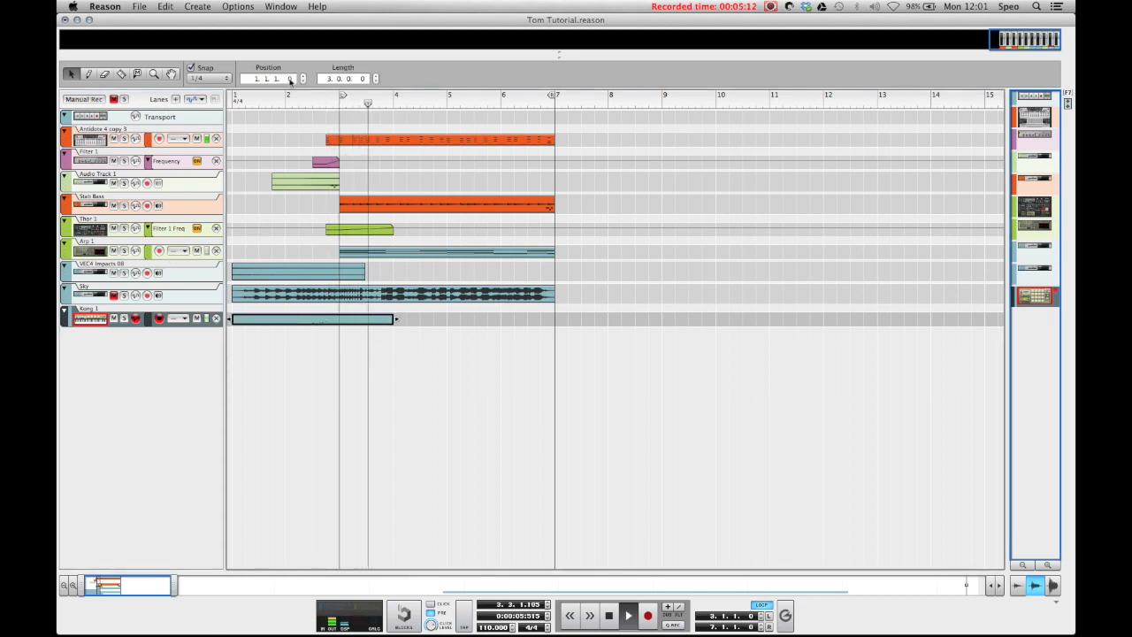
pyautogui.press('space')
# Step: Inspect the notes and velocities in the Kong 1 clip and play the fill from position 2.3.1
pyautogui.click(311, 97)
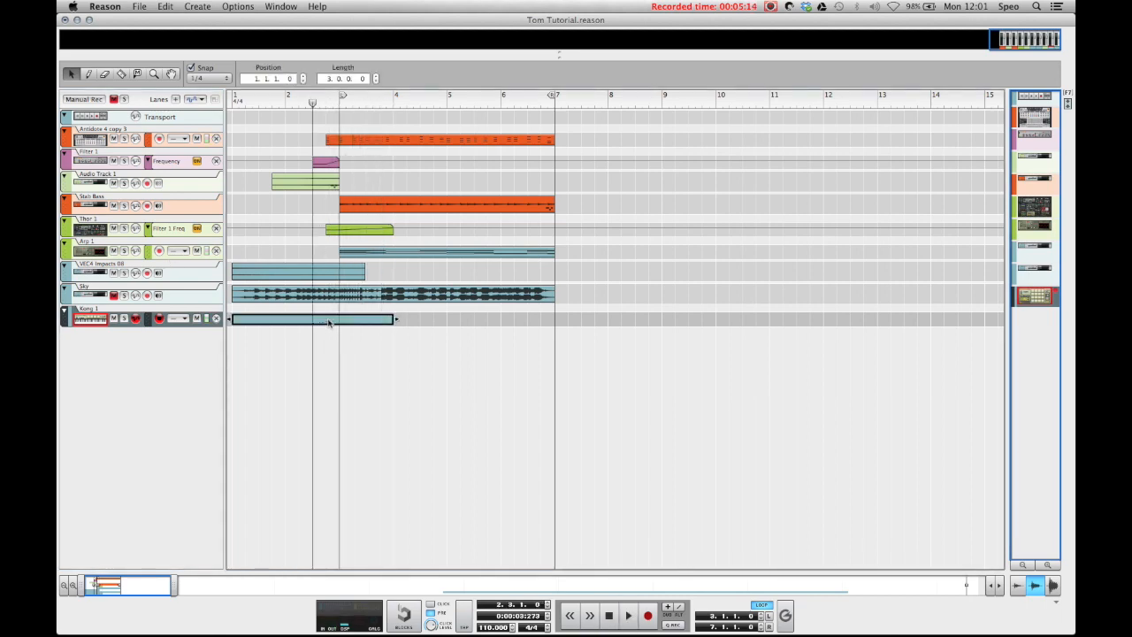
pyautogui.doubleClick(328, 320)
pyautogui.moveTo(137, 589); pyautogui.dragTo(108, 589)
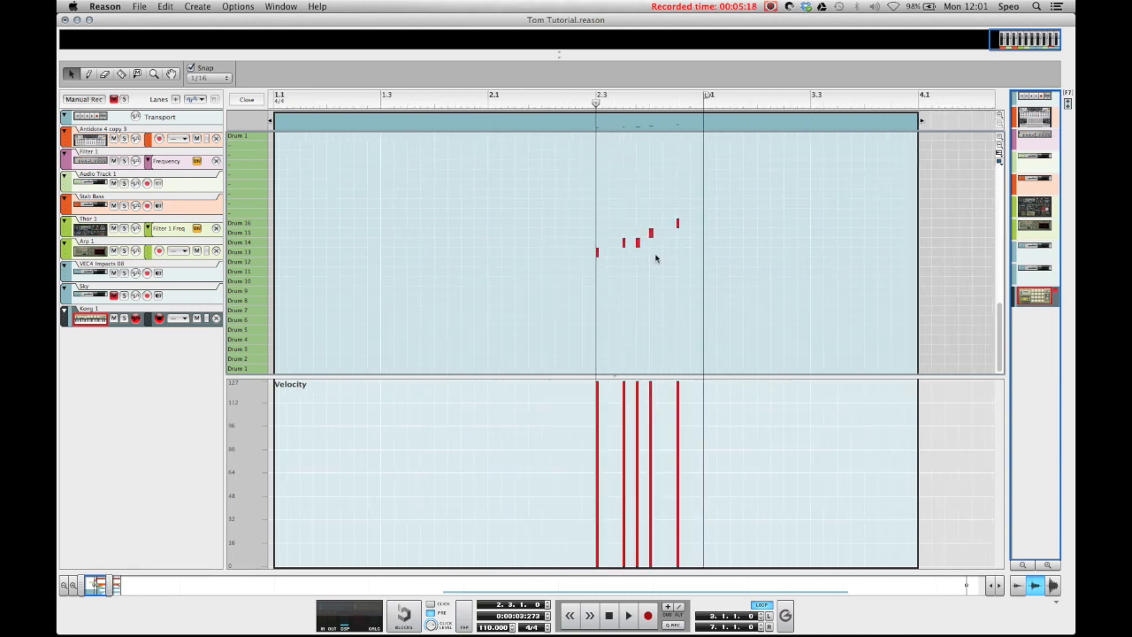
pyautogui.press('space')
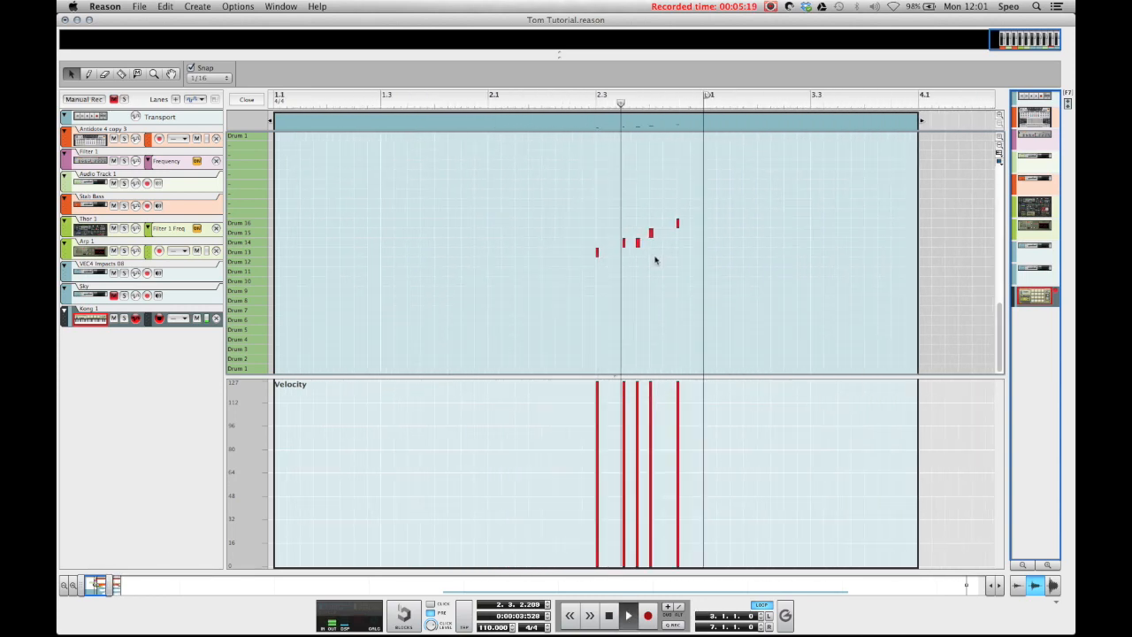
pyautogui.click(257, 100)
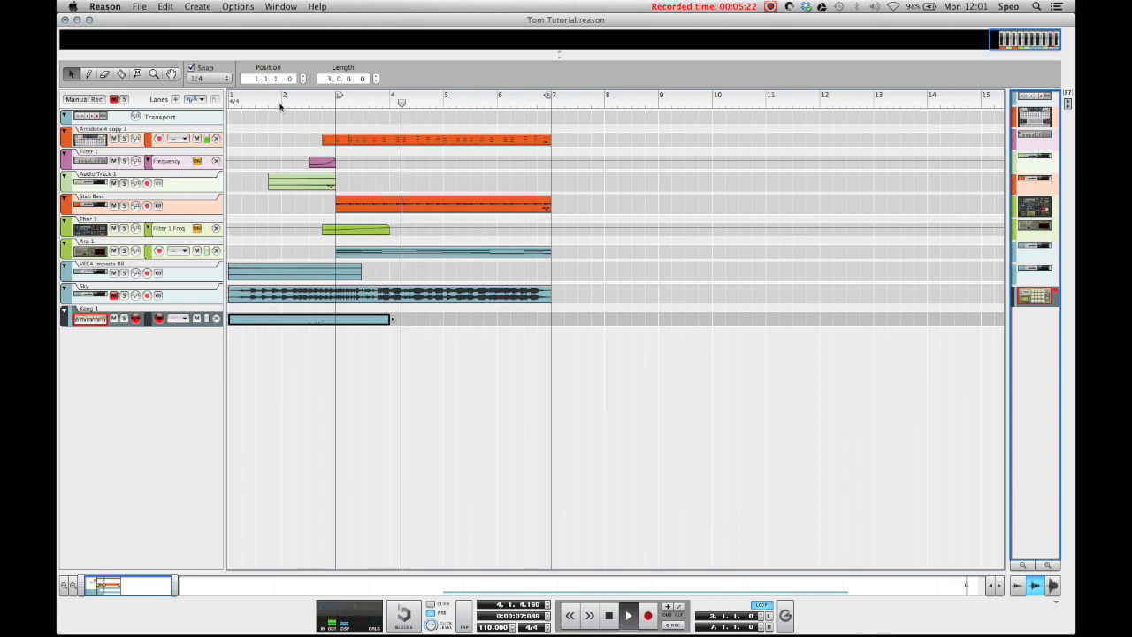
# Step: Copy the Kong 1 tom fill clip to bar 5, then stop playback and return to the song start
pyautogui.moveTo(300, 326); pyautogui.dragTo(514, 330)
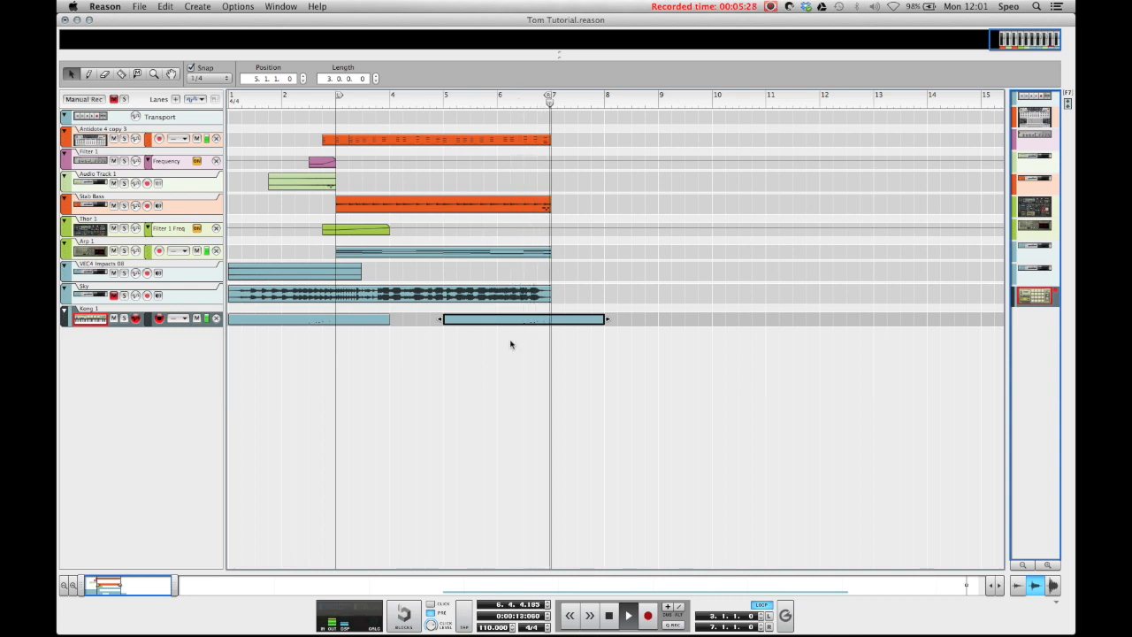
pyautogui.click(263, 136)
pyautogui.hotkey('shift', 'Return')
pyautogui.hotkey('shift', 'Return')
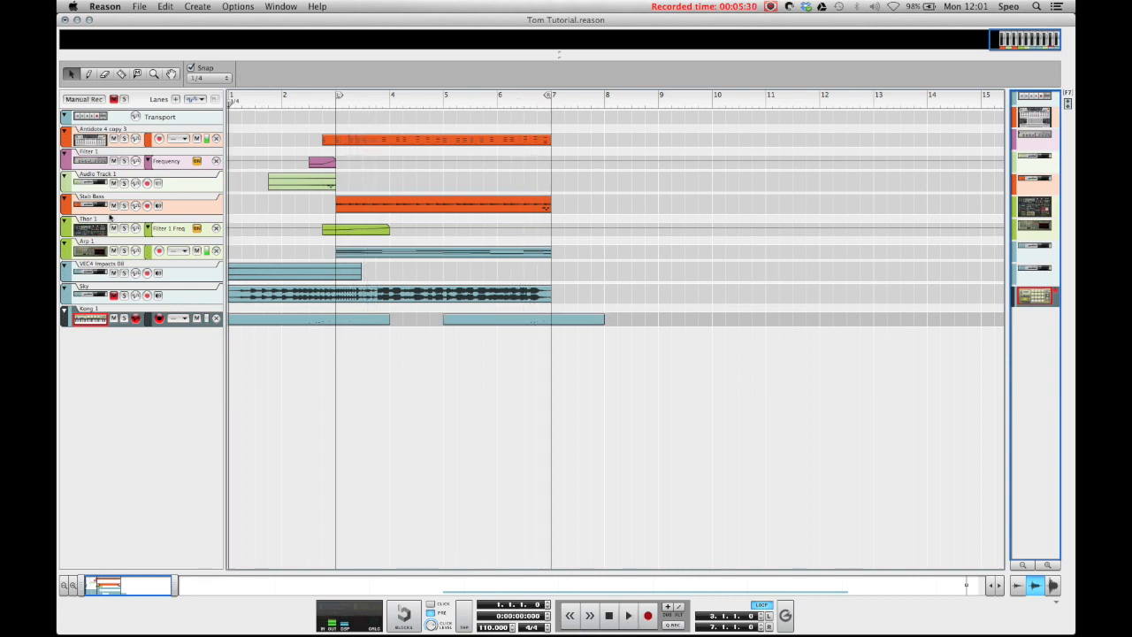
# Step: Review the Kong device, the Kong 1 and P1: Kong 1 mixer channel settings, and the finished sequencer arrangement
pyautogui.press('F5')
pyautogui.press('F6')
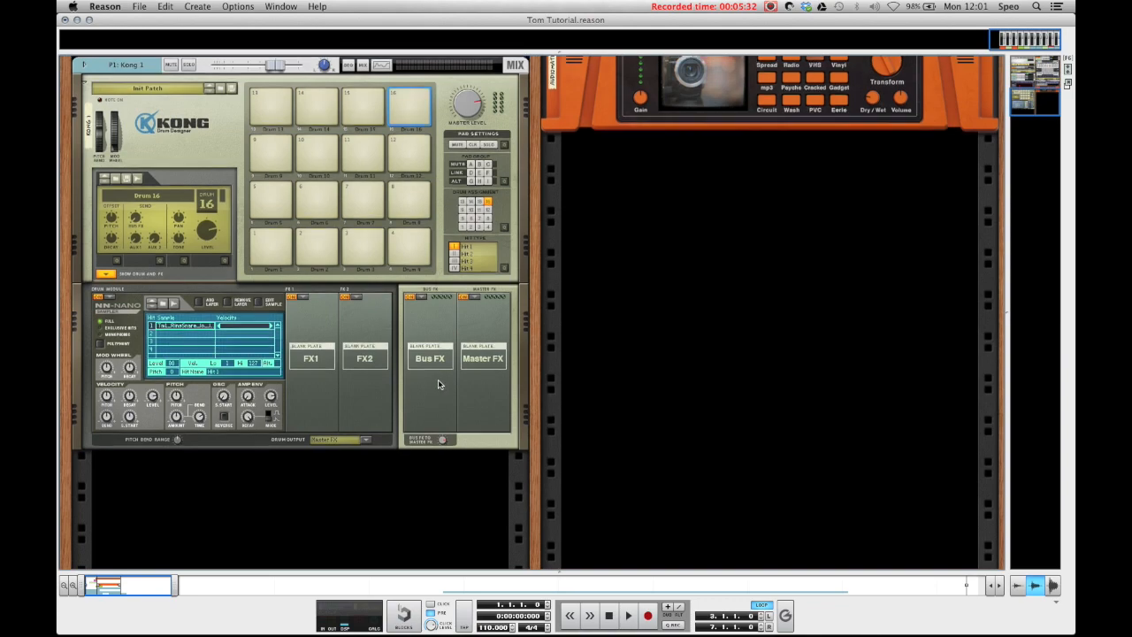
pyautogui.scroll(2, 279, 324)
pyautogui.press('F7')
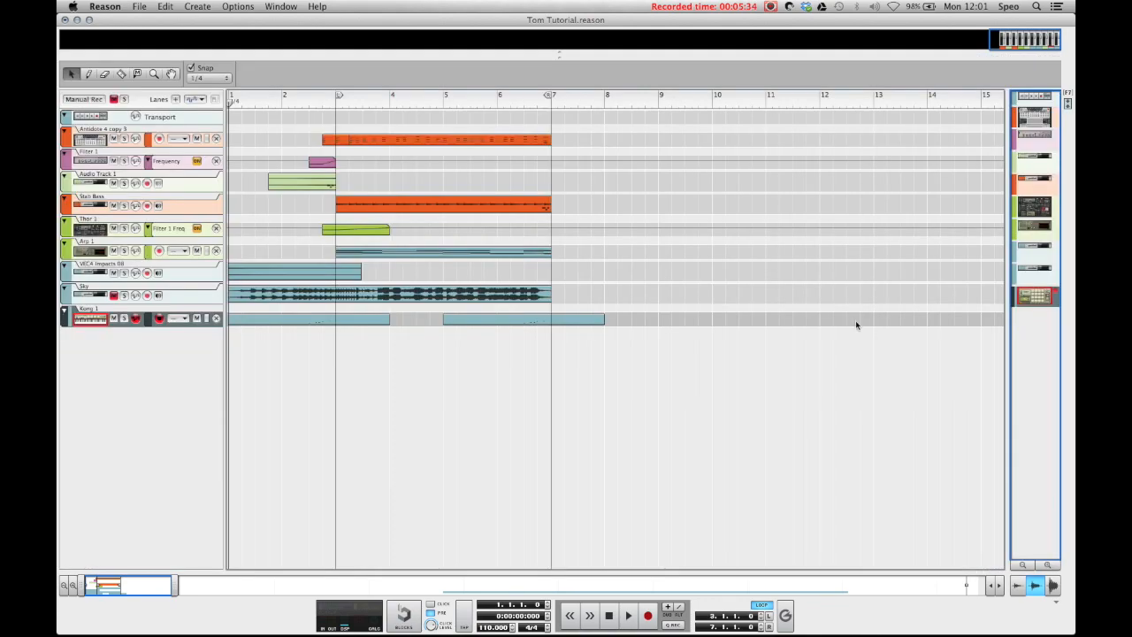
pyautogui.press('F5')
pyautogui.scroll(3, 832, 395)
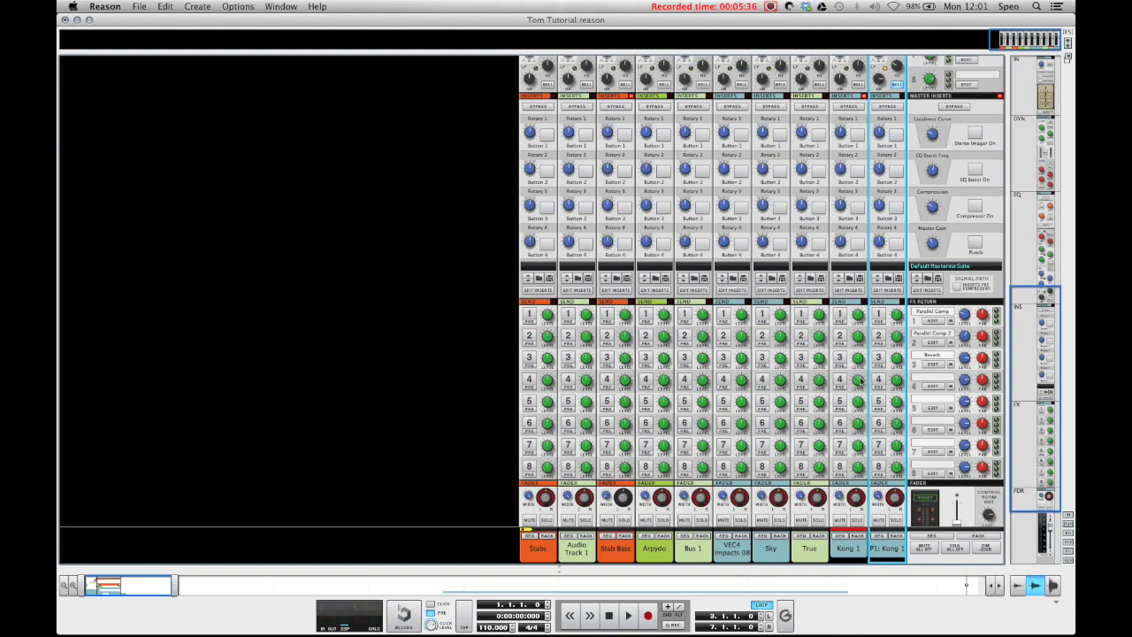
pyautogui.scroll(9, 856, 362)
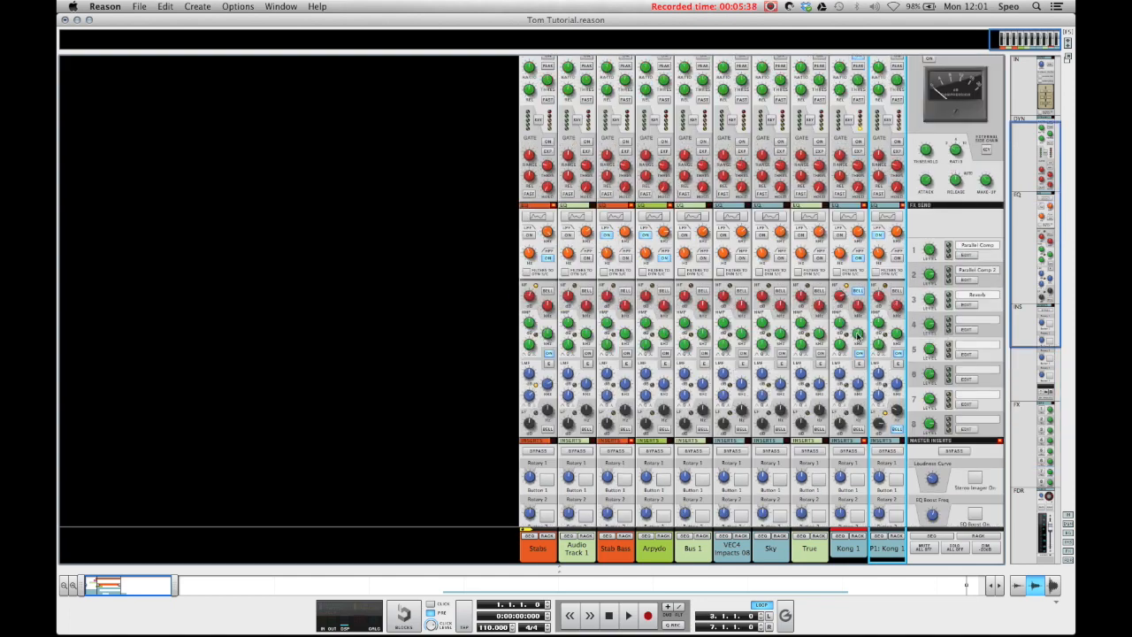
pyautogui.scroll(-11, 893, 404)
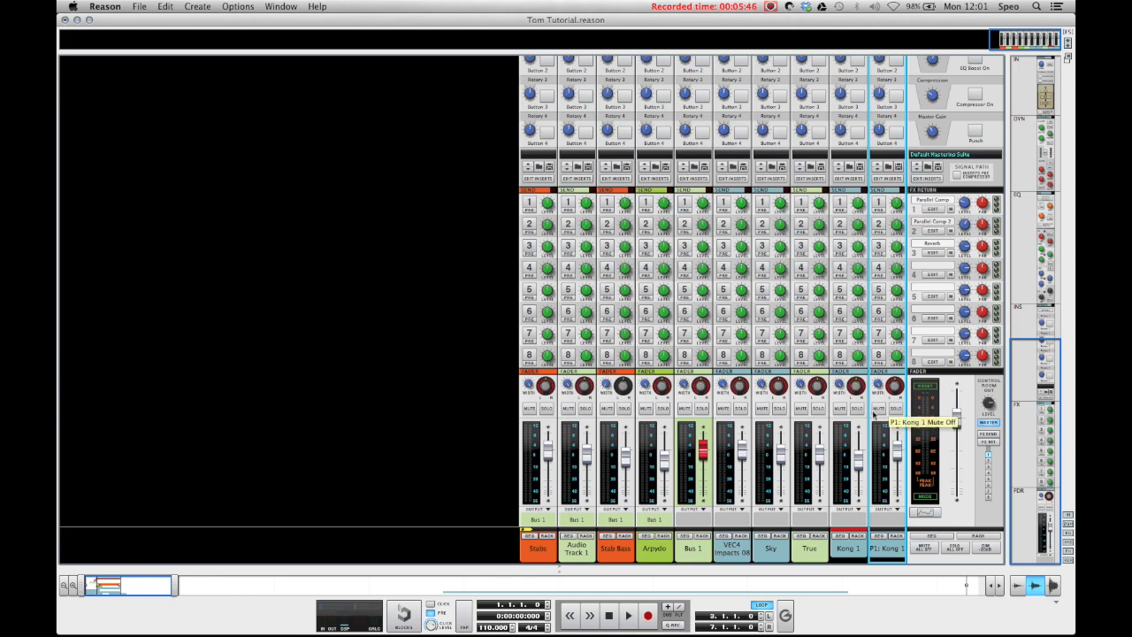
pyautogui.press('F6')
pyautogui.scroll(-3, 453, 376)
pyautogui.hotkey('F5', 'F6')
pyautogui.press('F7')
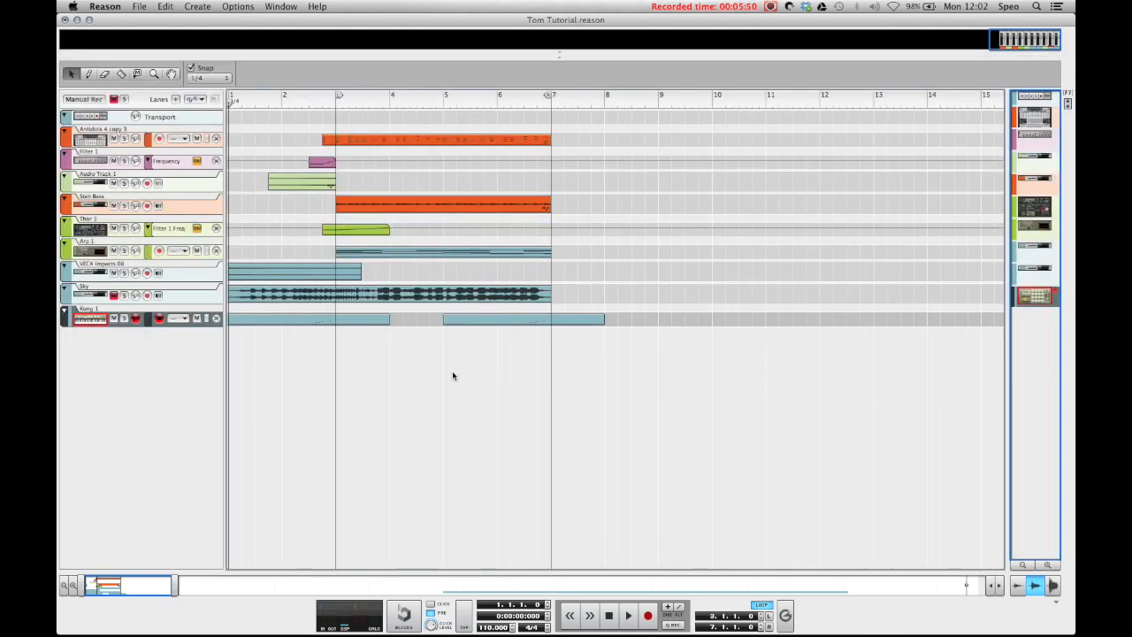